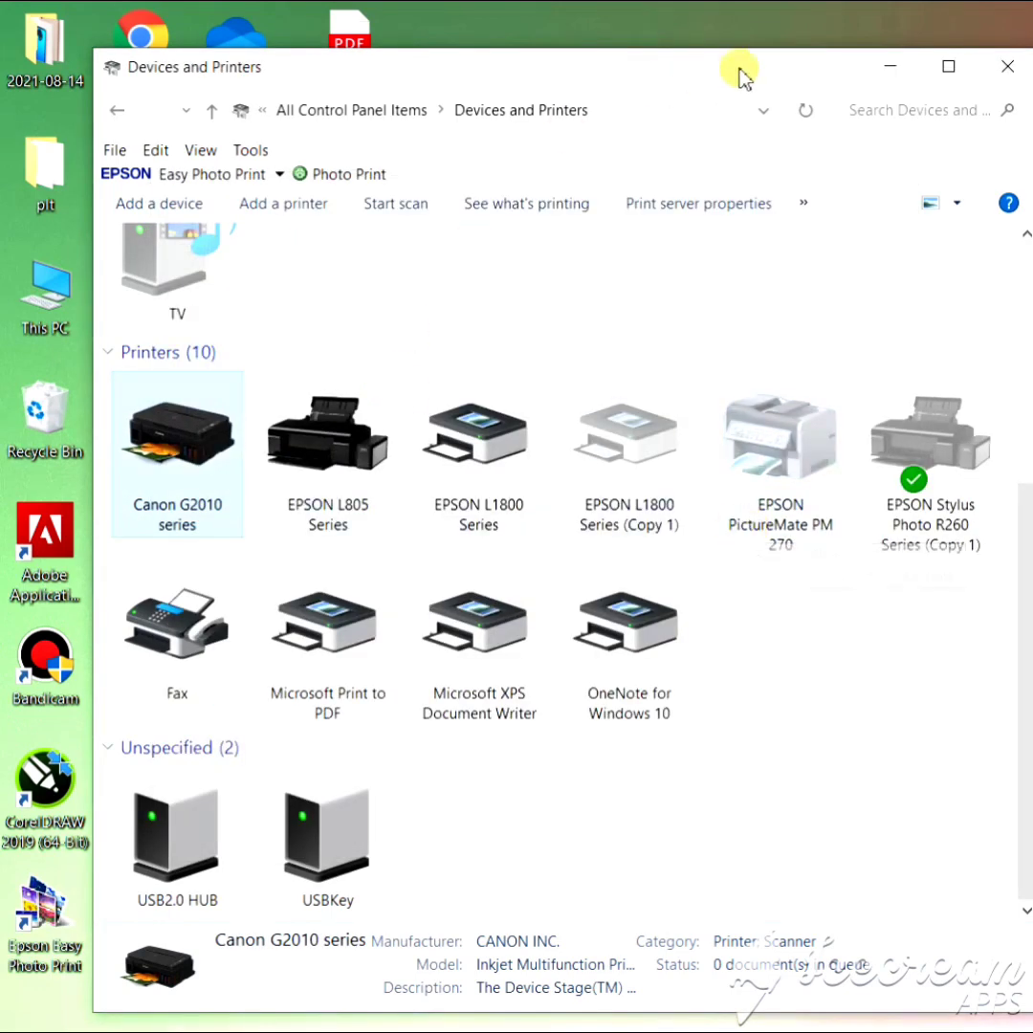
- Minimize the Devices and Printers window, import all new pictures from the phone scan, and open picture 002 in Photoshop
{"action": "left_click", "coordinate": [891, 67]}
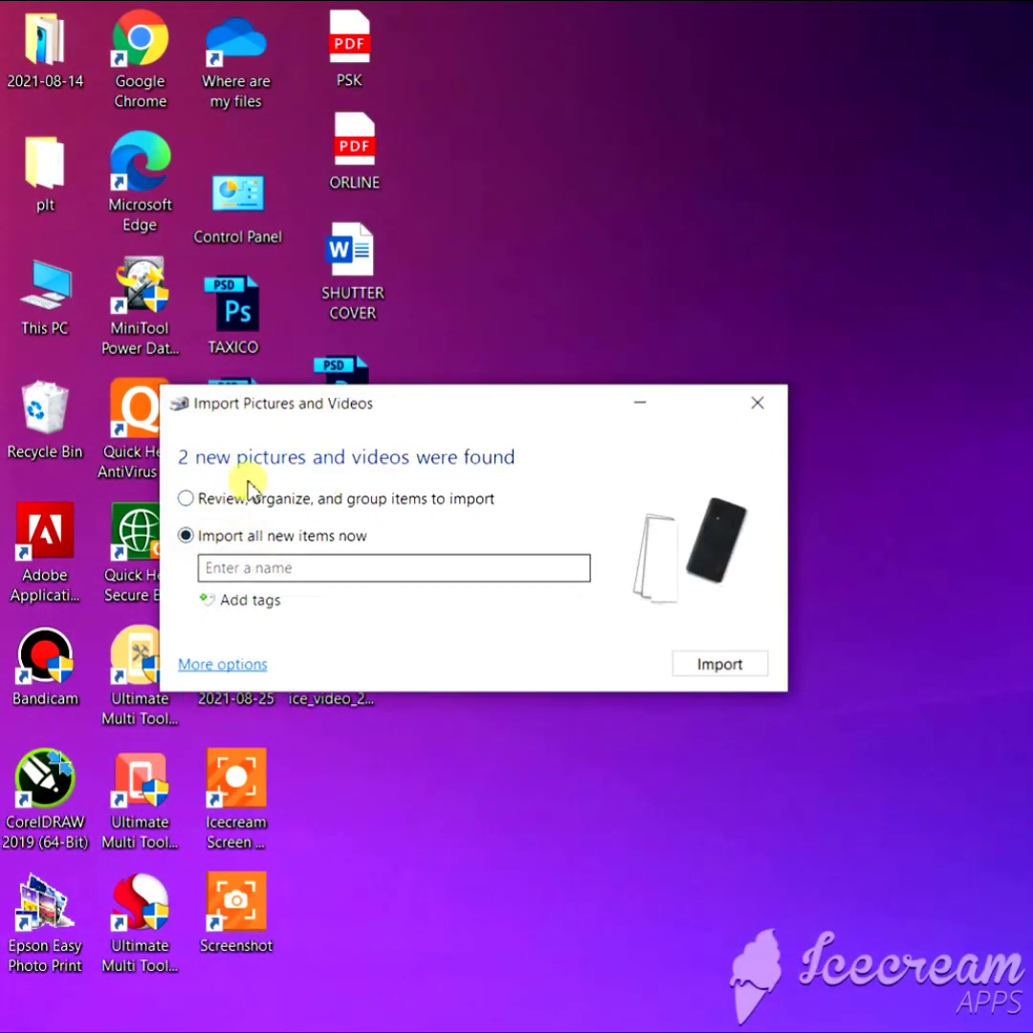
{"action": "left_click", "coordinate": [718, 667]}
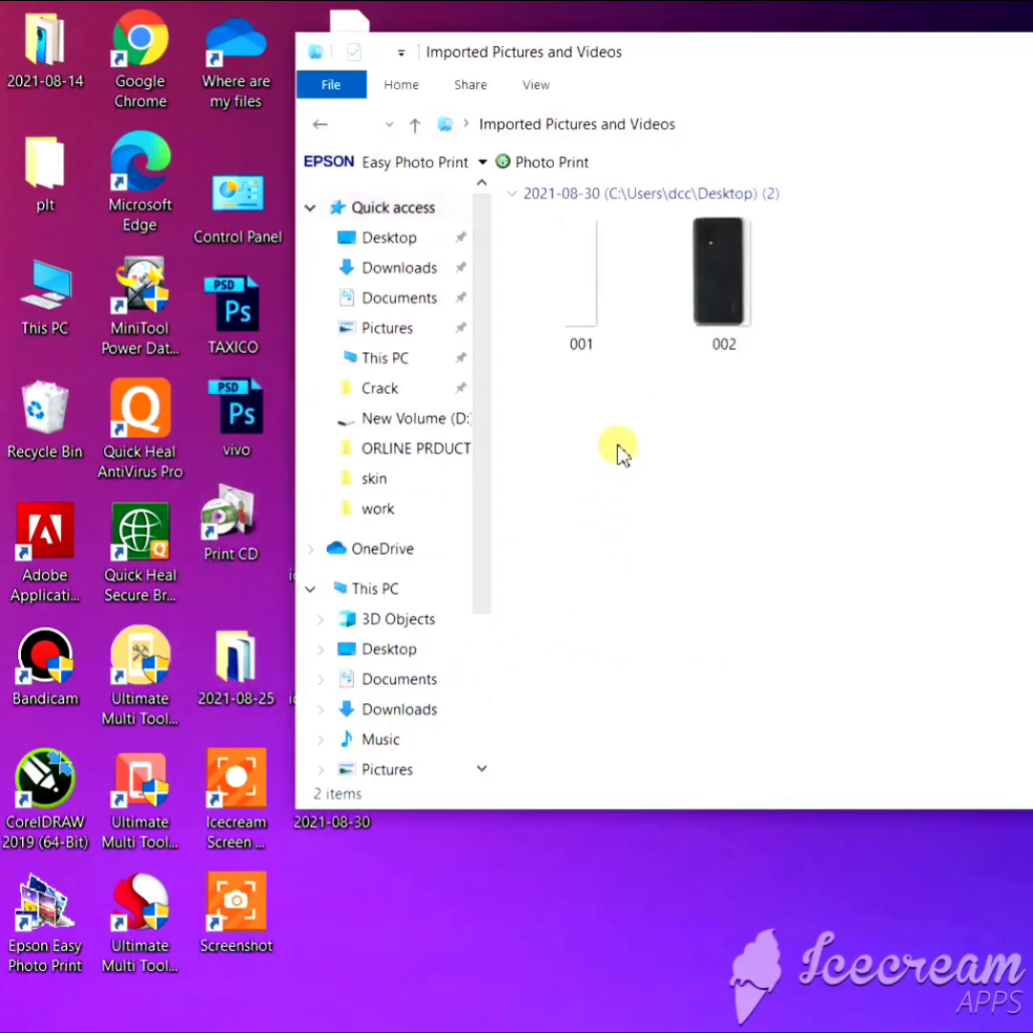
{"action": "double_click", "coordinate": [708, 339]}
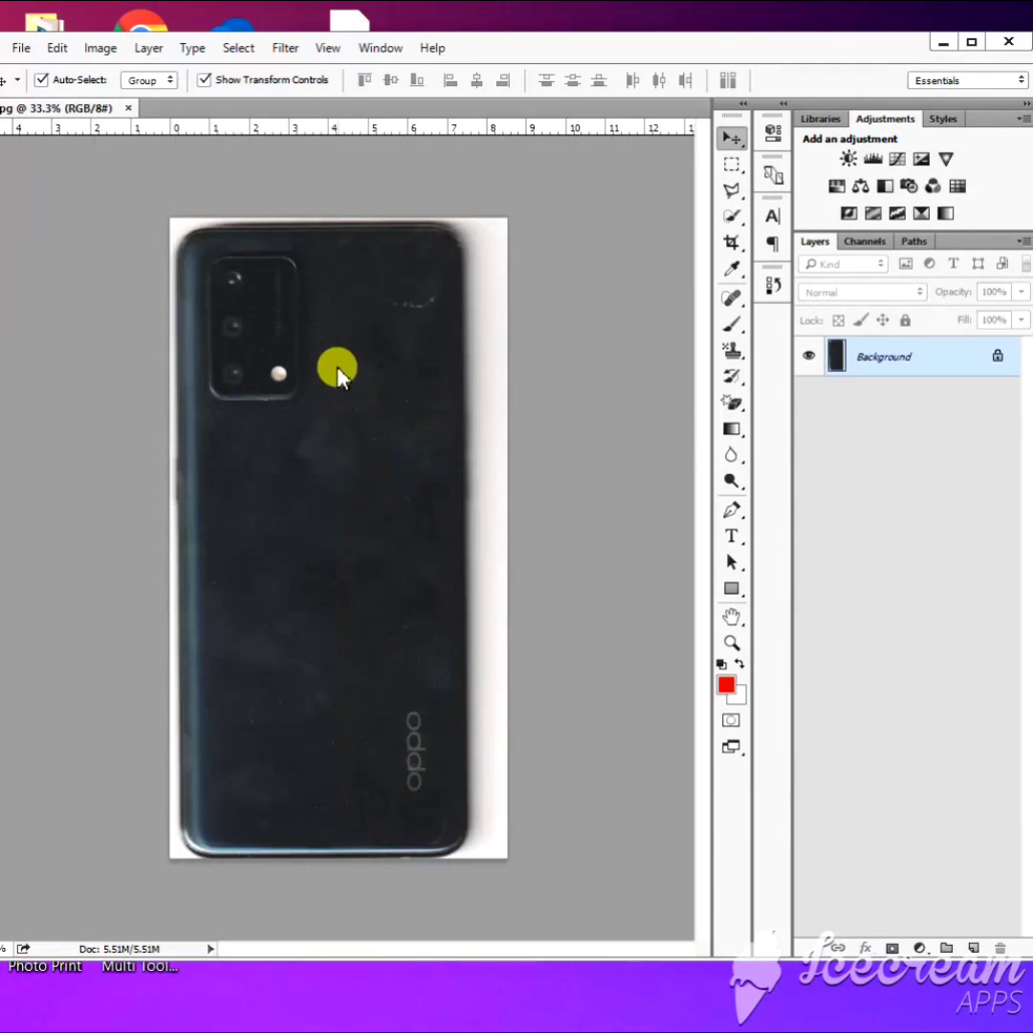
- Crop the phone scan down to the area around the rear camera module
{"action": "scroll", "coordinate": [339, 369], "scroll_direction": "up", "scroll_amount": 5}
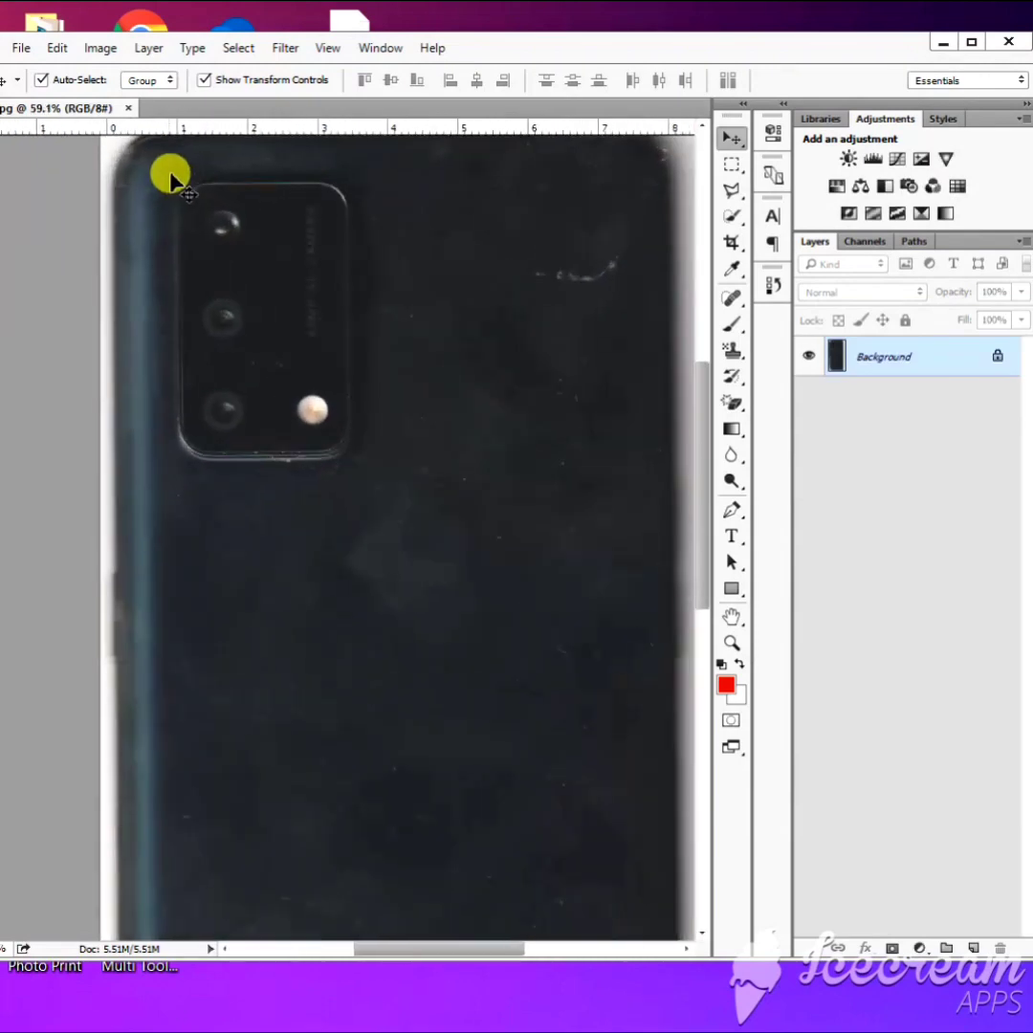
{"action": "scroll", "coordinate": [170, 177], "scroll_direction": "up", "scroll_amount": 3}
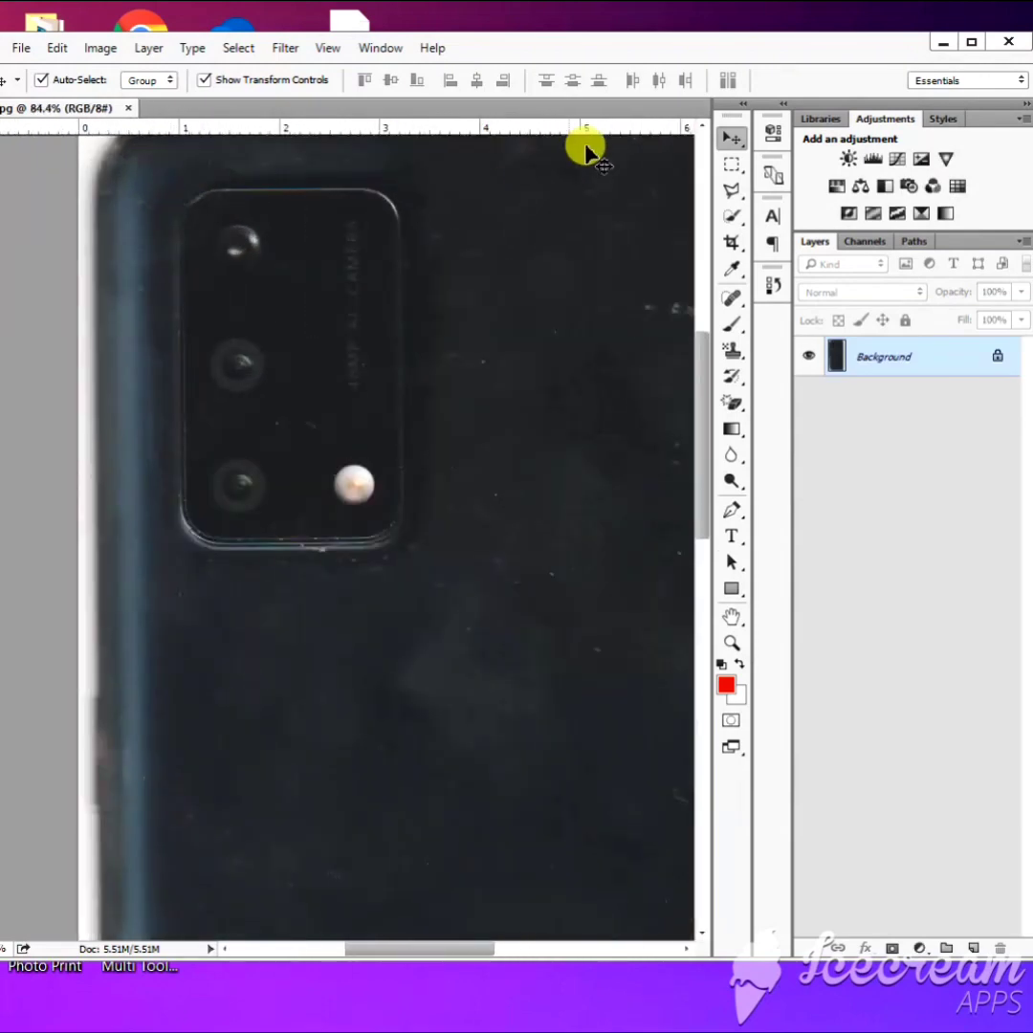
{"action": "left_click", "coordinate": [729, 244]}
{"action": "left_click_drag", "start_coordinate": [120, 158], "coordinate": [496, 582]}
{"action": "left_click", "coordinate": [891, 83]}
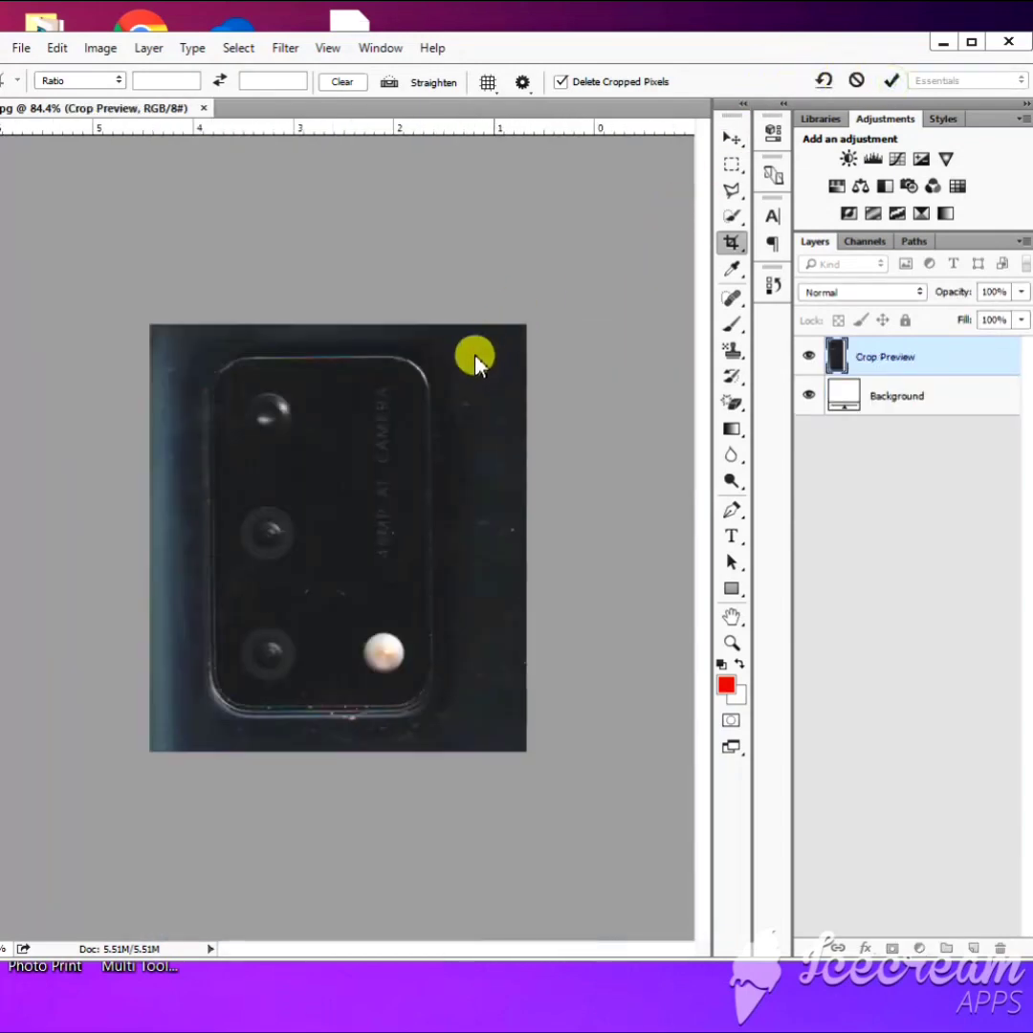
- Rotate the image slightly with the Crop tool to straighten the camera module, and apply the crop with the canvas extended past the image
{"action": "left_click_drag", "start_coordinate": [581, 328], "coordinate": [595, 326]}
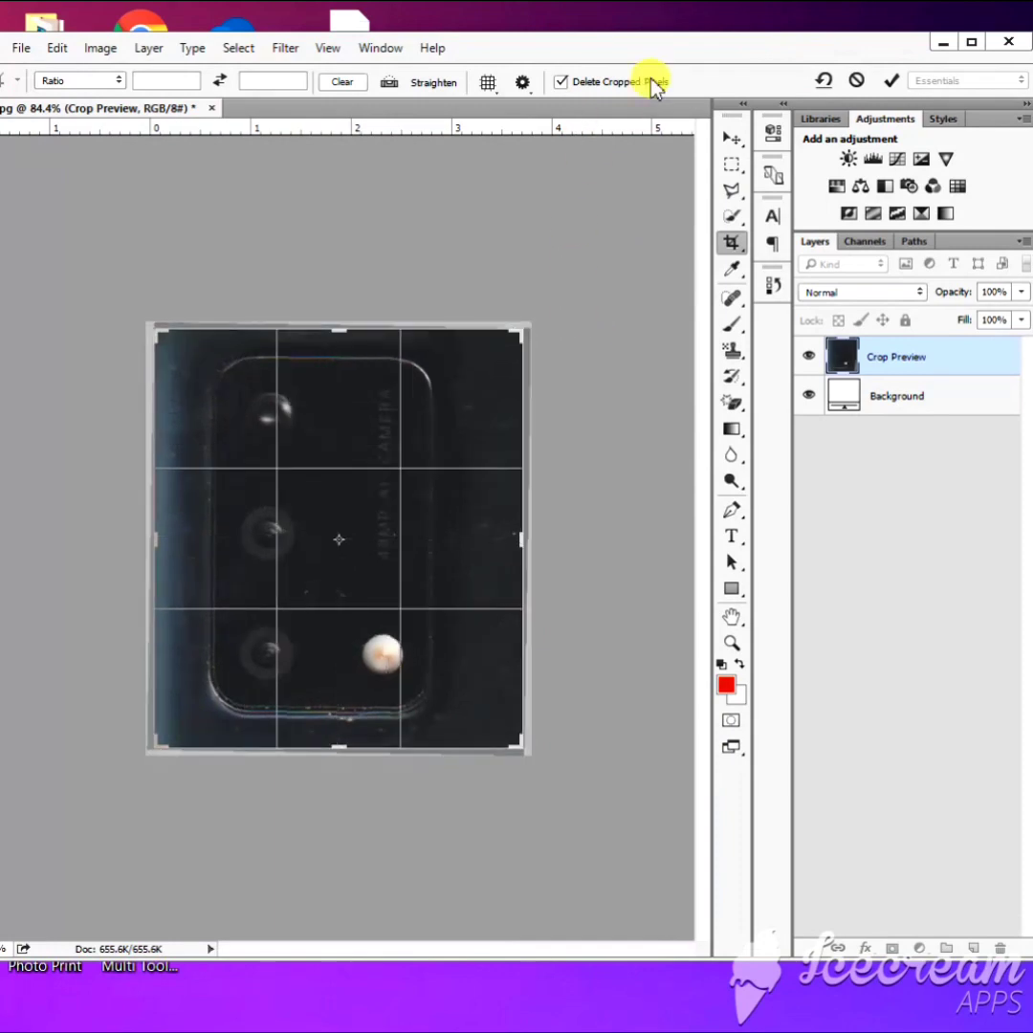
{"action": "left_click", "coordinate": [893, 81]}
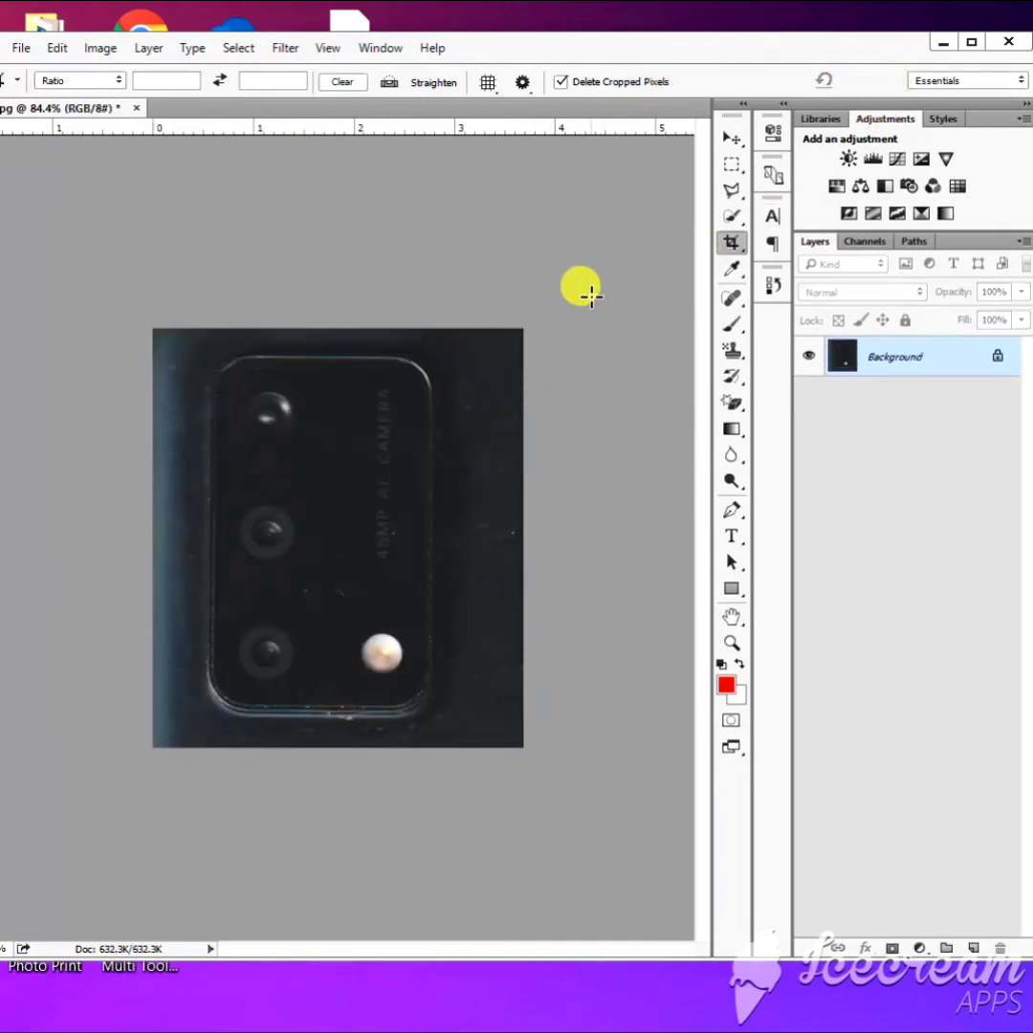
{"action": "left_click", "coordinate": [566, 310]}
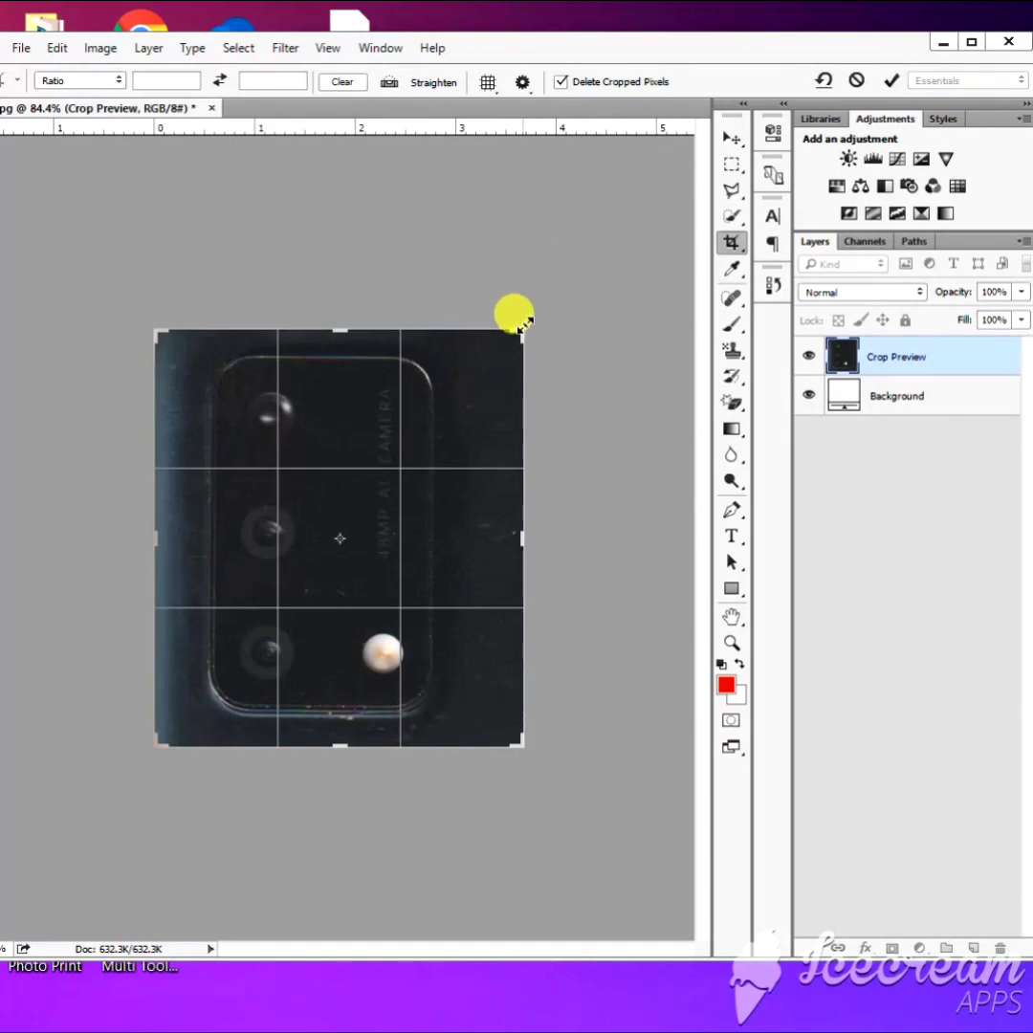
{"action": "left_click_drag", "start_coordinate": [525, 325], "coordinate": [605, 299]}
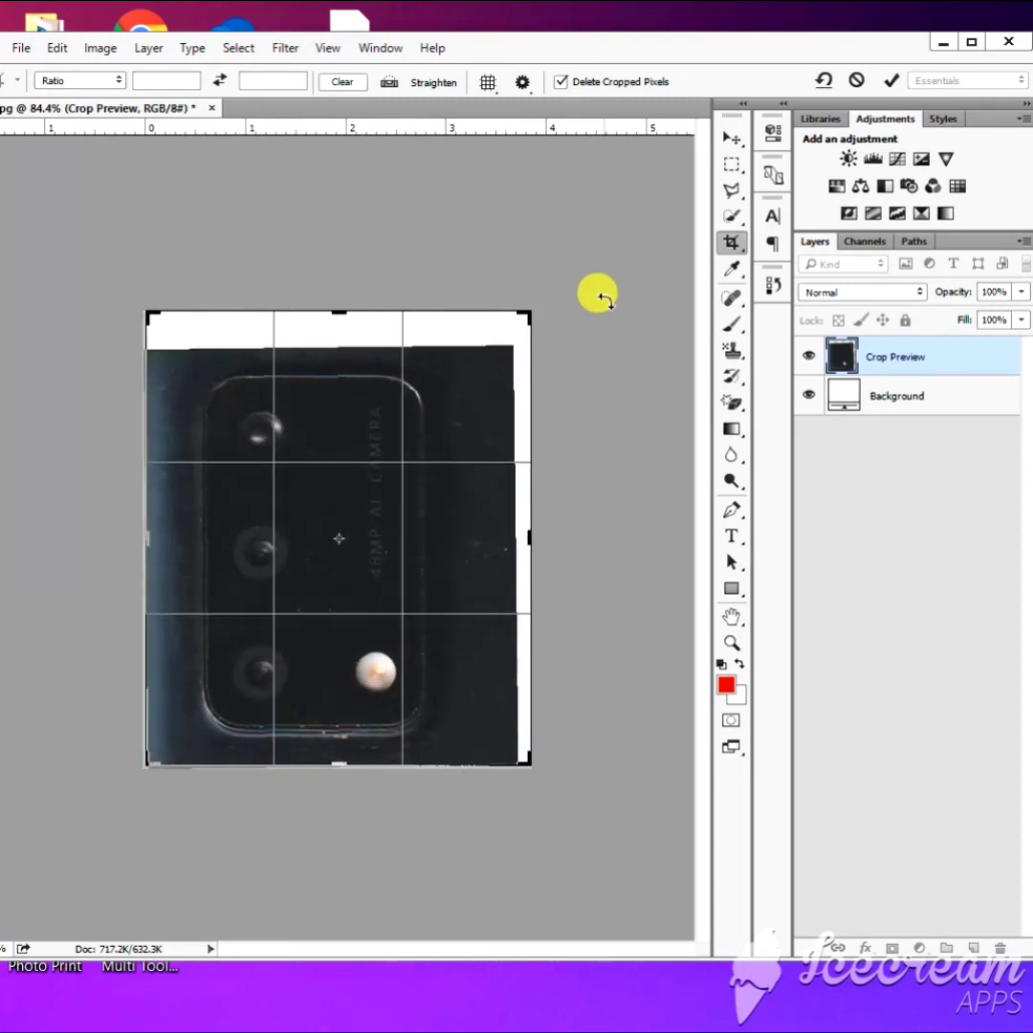
{"action": "key", "text": "Return"}
- Crop the image again tightly around the camera module, cutting off the white margins
{"action": "scroll", "coordinate": [397, 388], "scroll_direction": "up", "scroll_amount": 5}
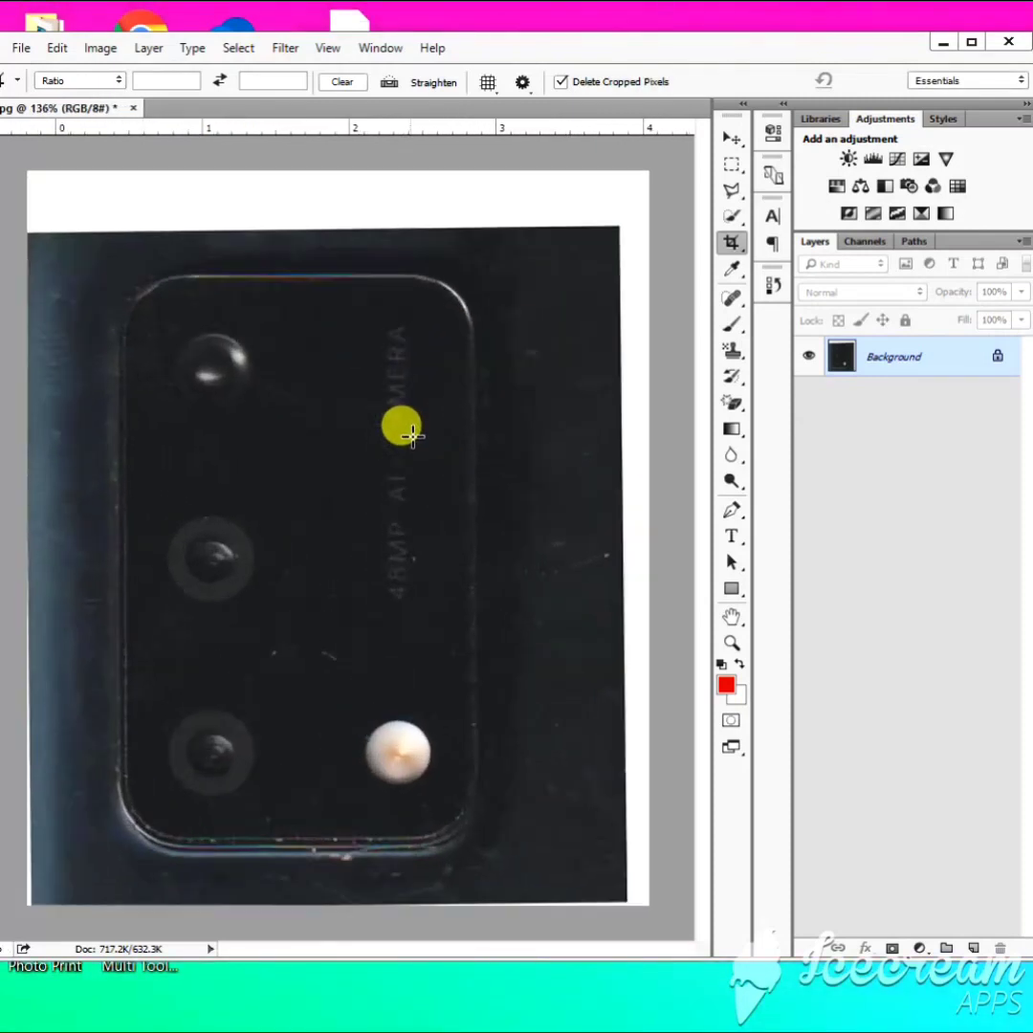
{"action": "scroll", "coordinate": [411, 436], "scroll_direction": "down", "scroll_amount": 2}
{"action": "left_click_drag", "start_coordinate": [125, 299], "coordinate": [512, 825]}
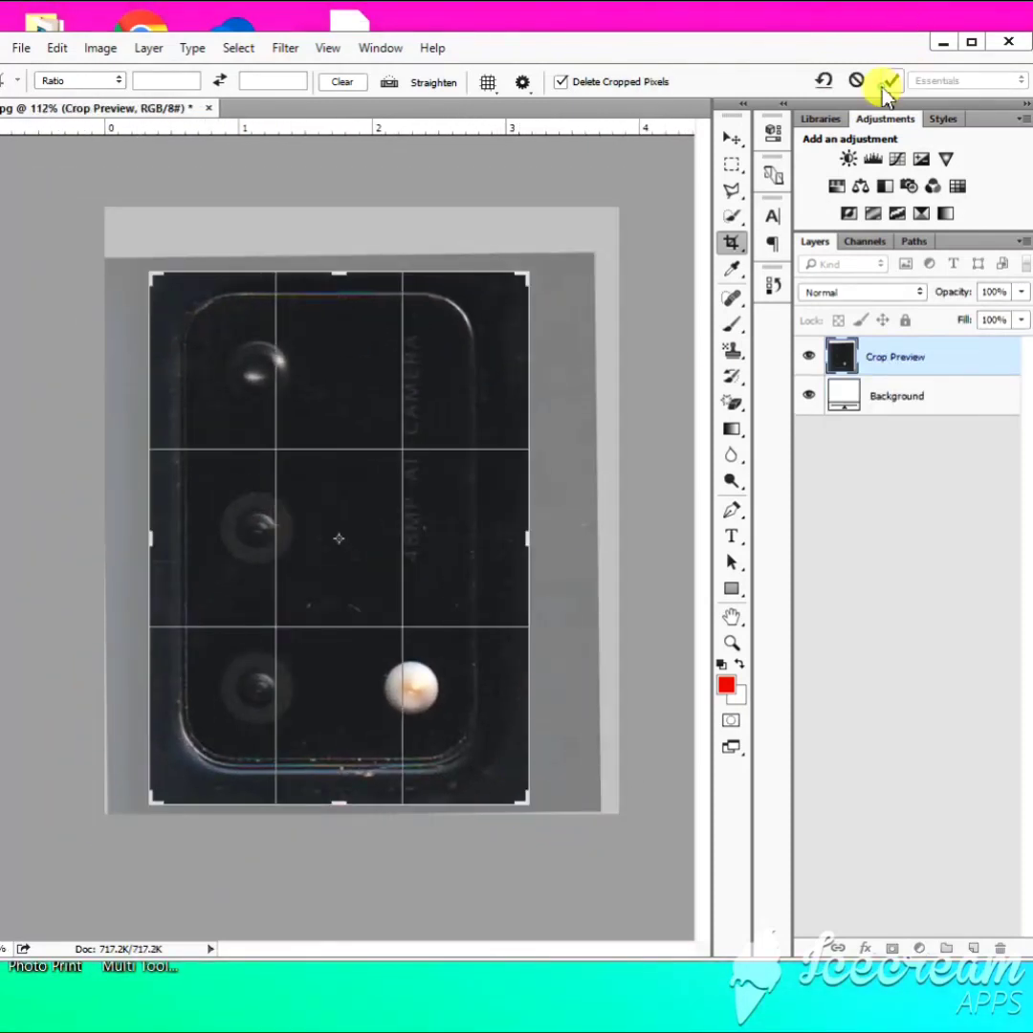
{"action": "left_click", "coordinate": [888, 84]}
{"action": "scroll", "coordinate": [273, 383], "scroll_direction": "up", "scroll_amount": 1}
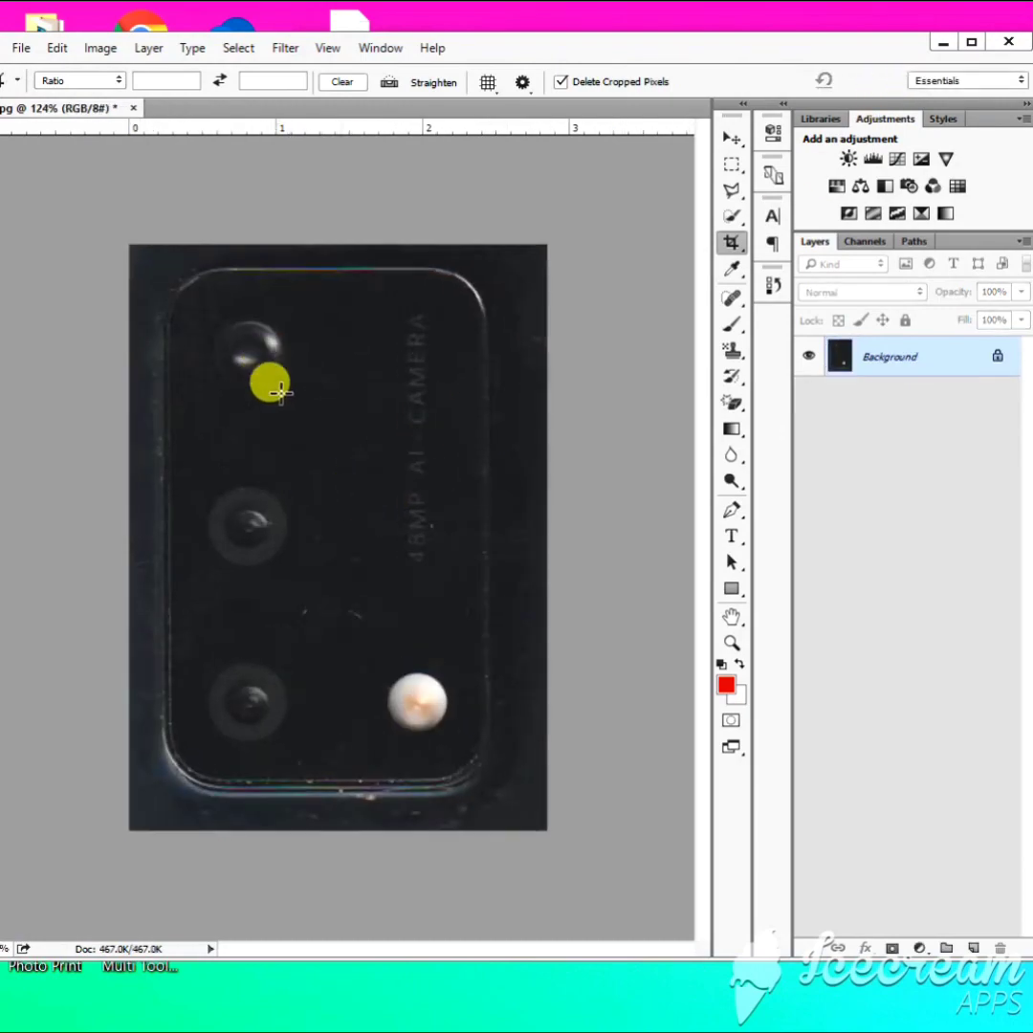
- Save the cropped image as a JPEG over the existing 002 file in the 2021-08-30 folder, with Maximum quality 12 and Baseline Optimized
{"action": "key", "text": "ctrl+shift+s"}
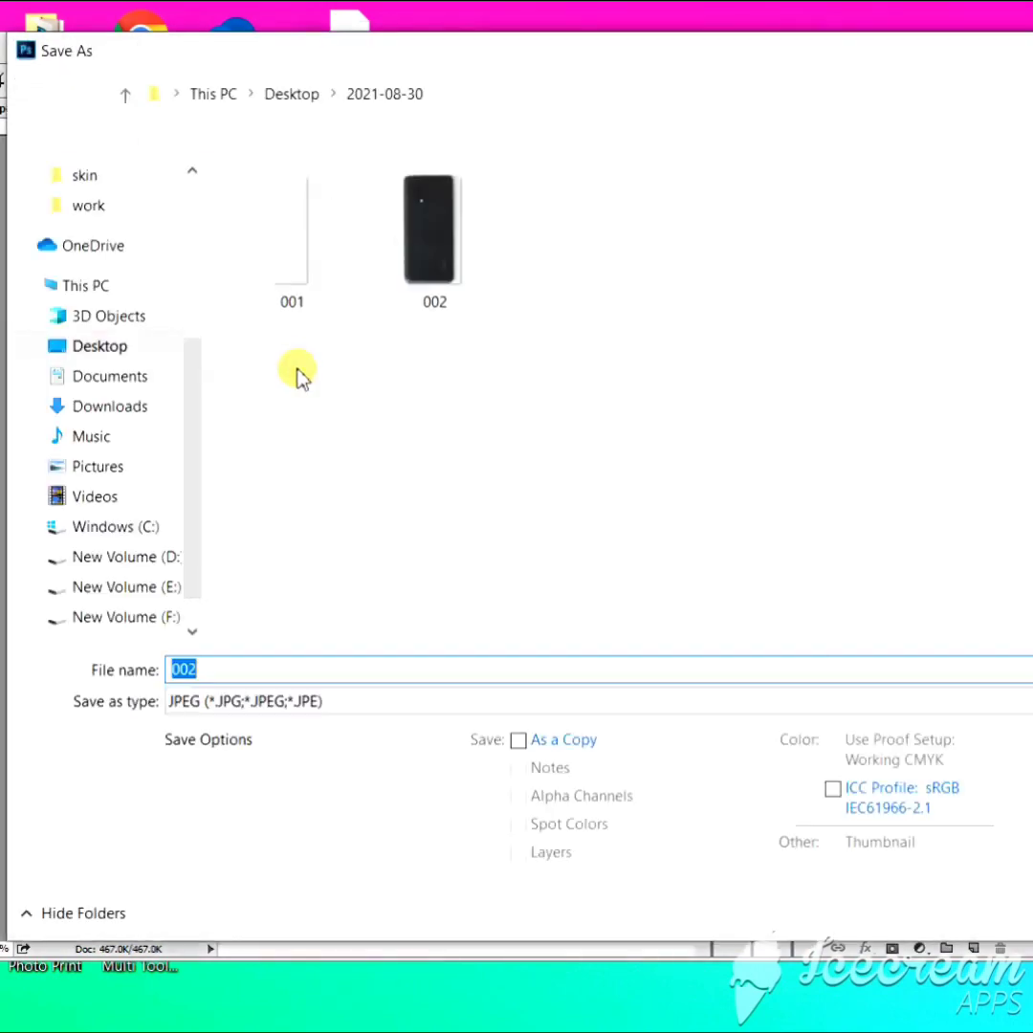
{"action": "left_click", "coordinate": [451, 225]}
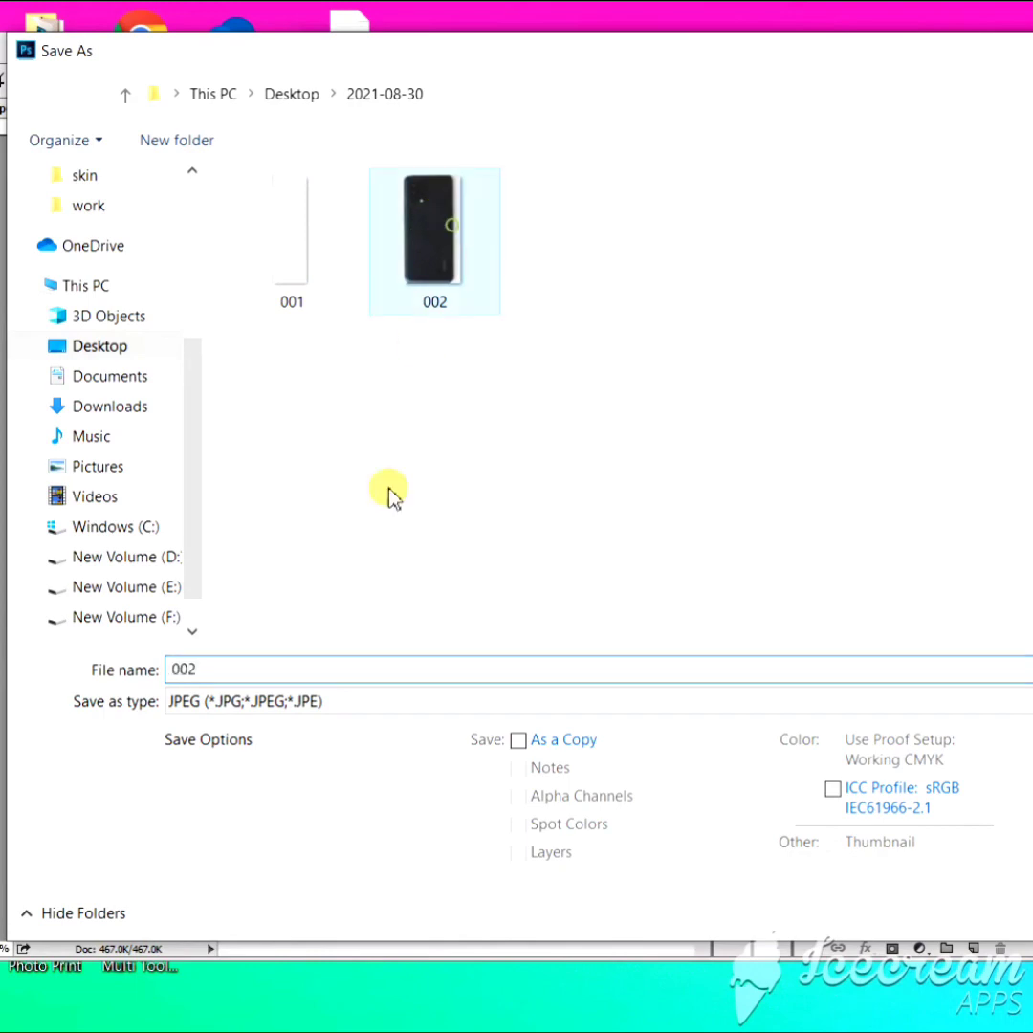
{"action": "key", "text": "Return"}
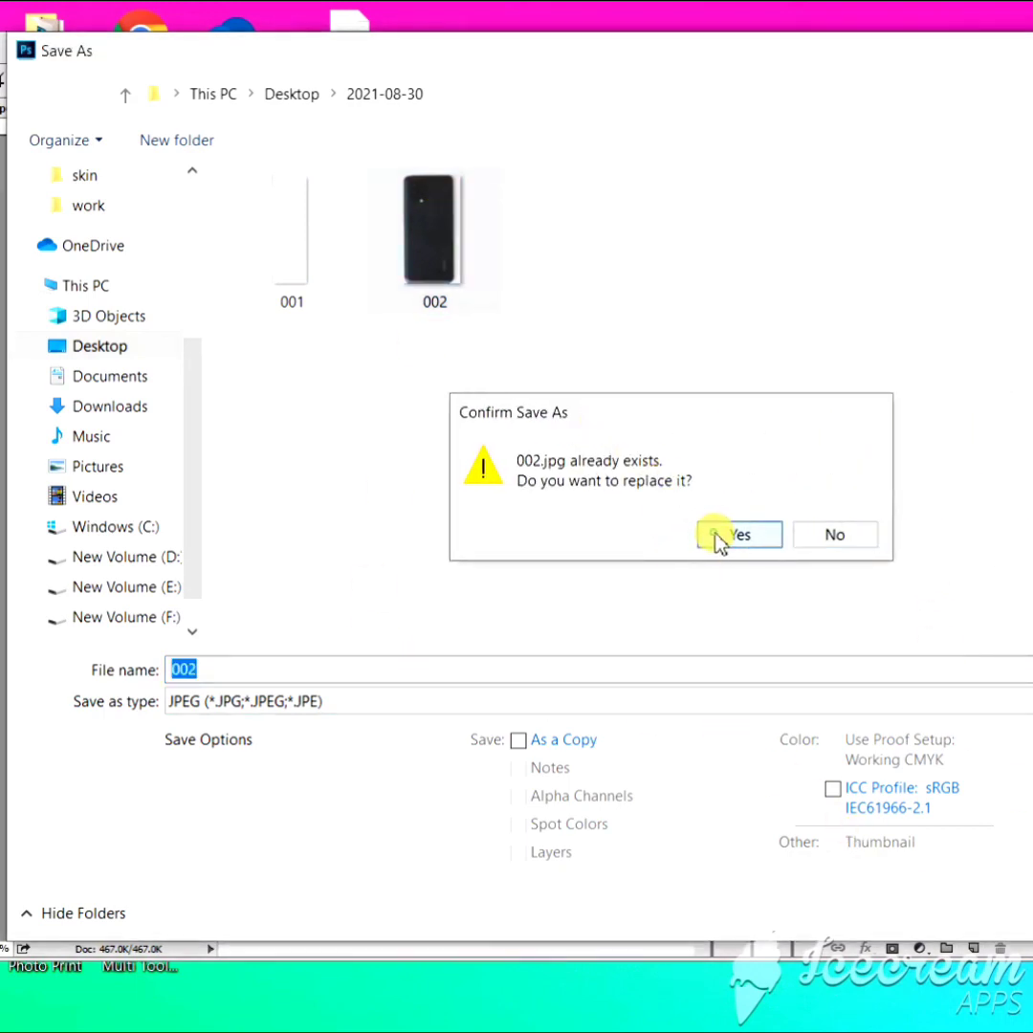
{"action": "left_click", "coordinate": [716, 537]}
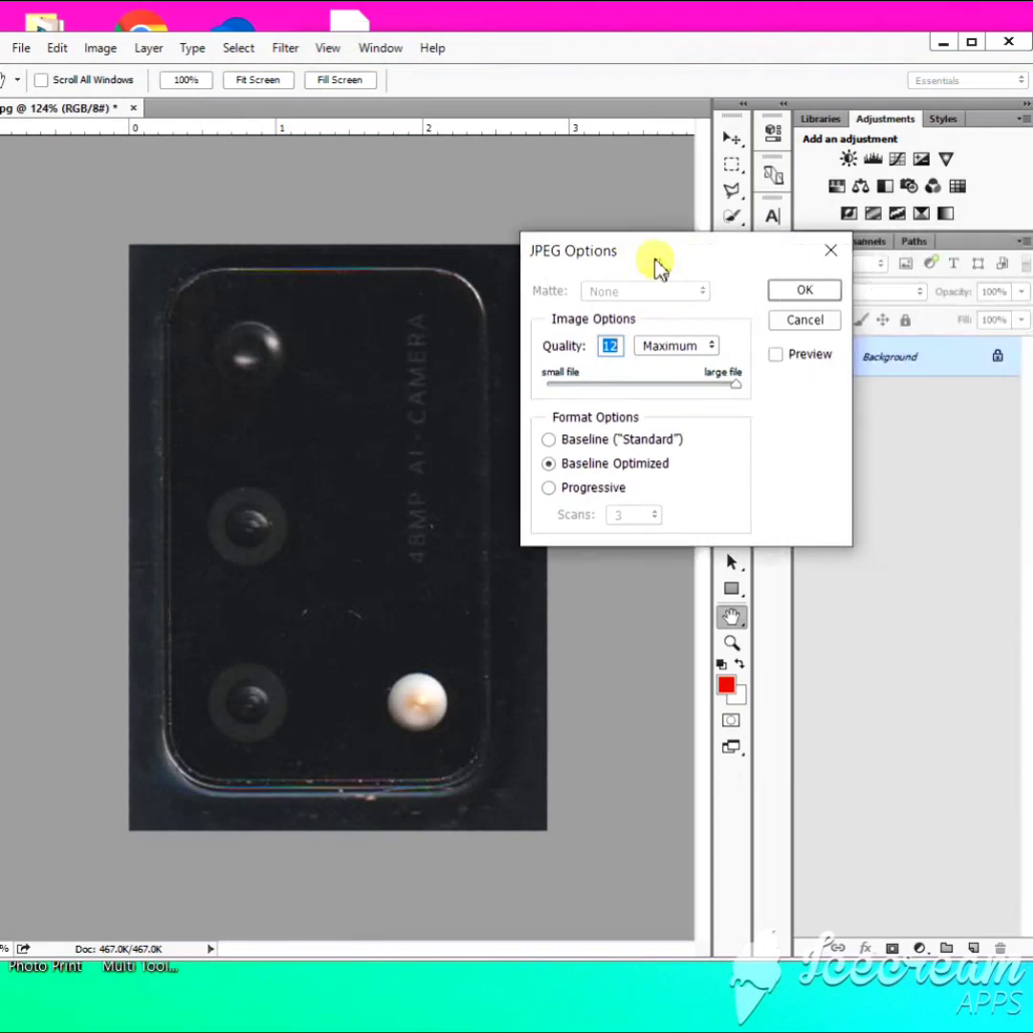
{"action": "left_click", "coordinate": [796, 292]}
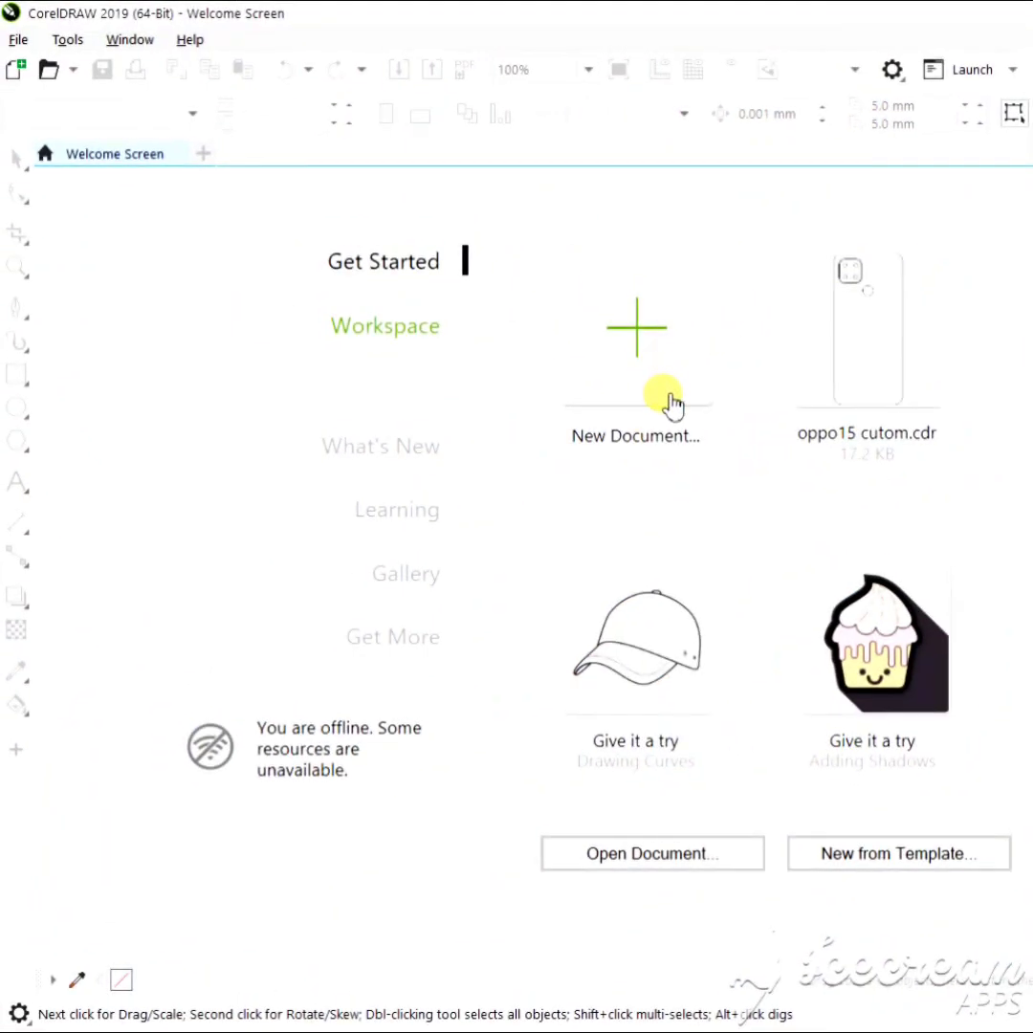
- Create a new landscape A4 document of 29.7 × 21.0 cm in CorelDRAW, using RGB color at 300 dpi
{"action": "left_click", "coordinate": [672, 405]}
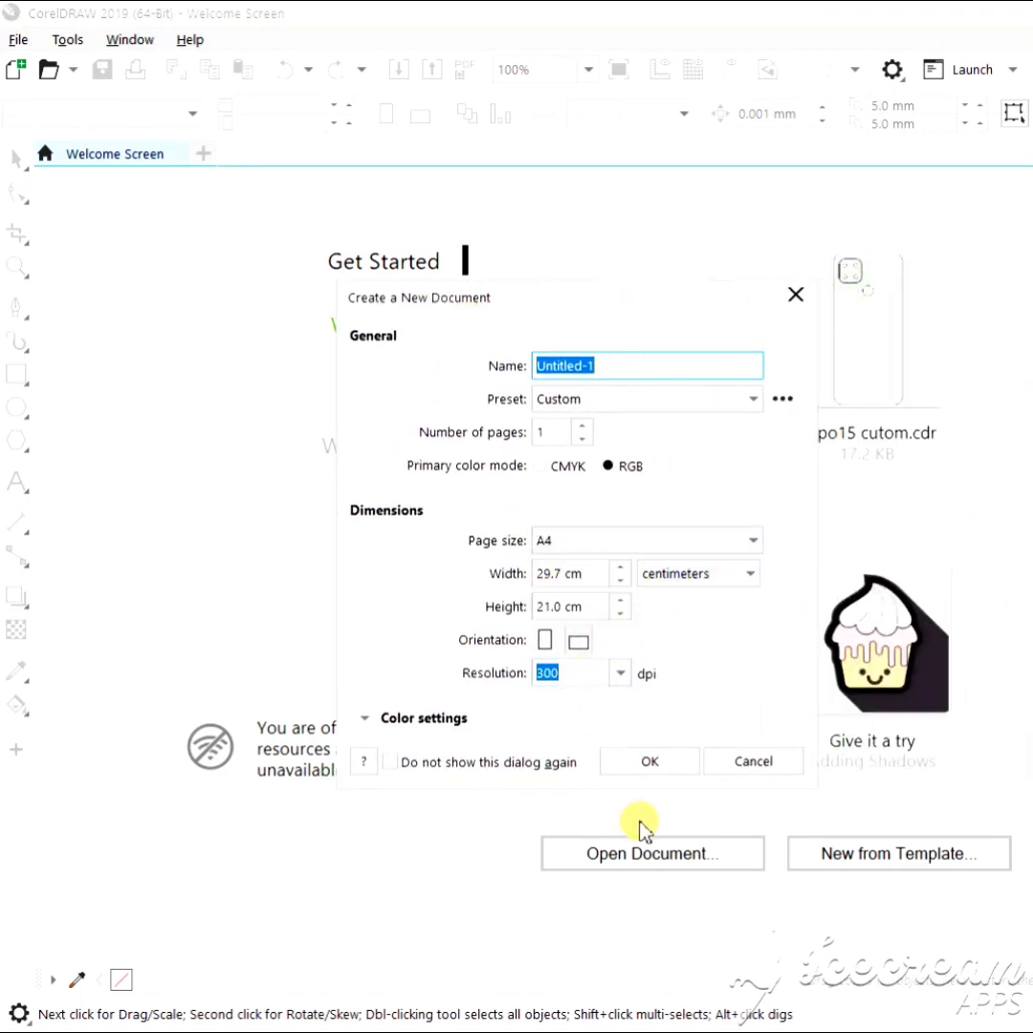
{"action": "left_click", "coordinate": [670, 762]}
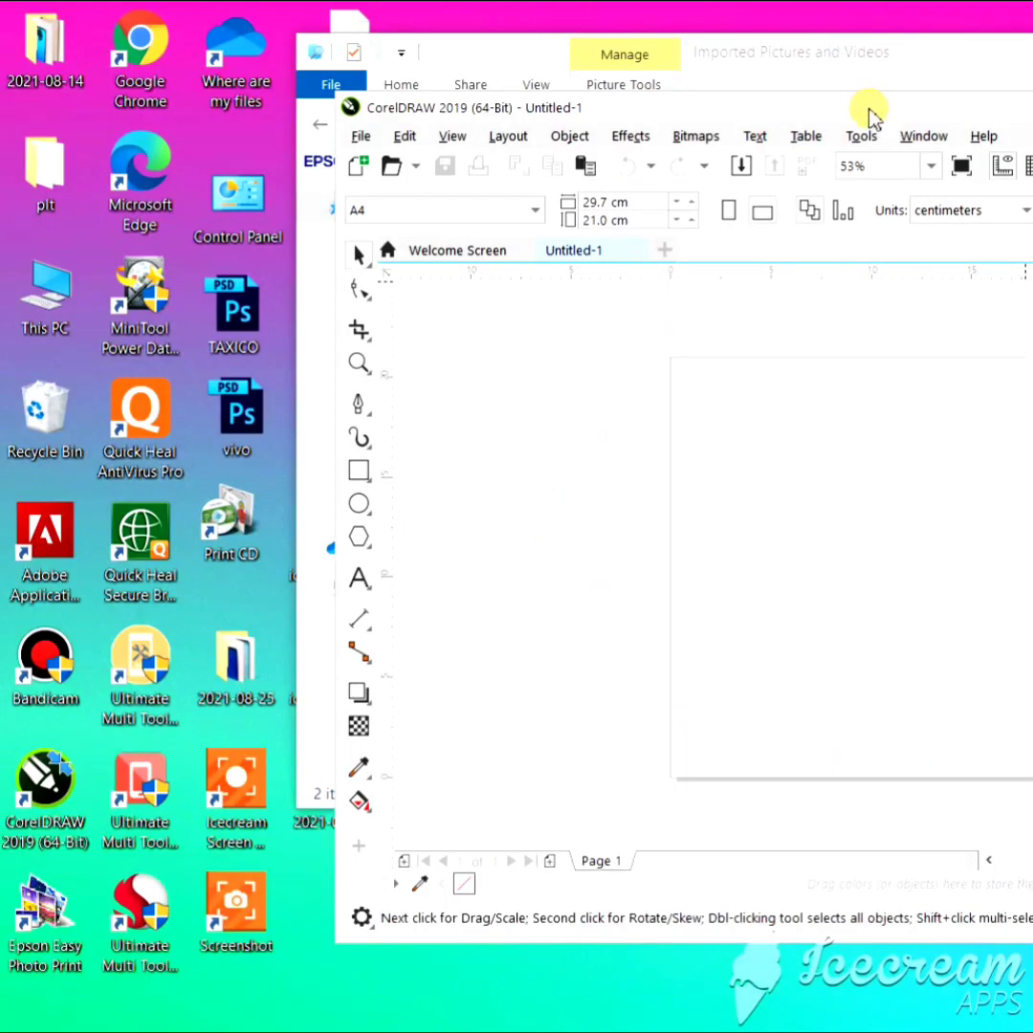
- Move and resize the CorelDRAW window beside the pictures folder, and place the cropped picture 002 onto the page
{"action": "left_click_drag", "start_coordinate": [869, 112], "coordinate": [434, 97]}
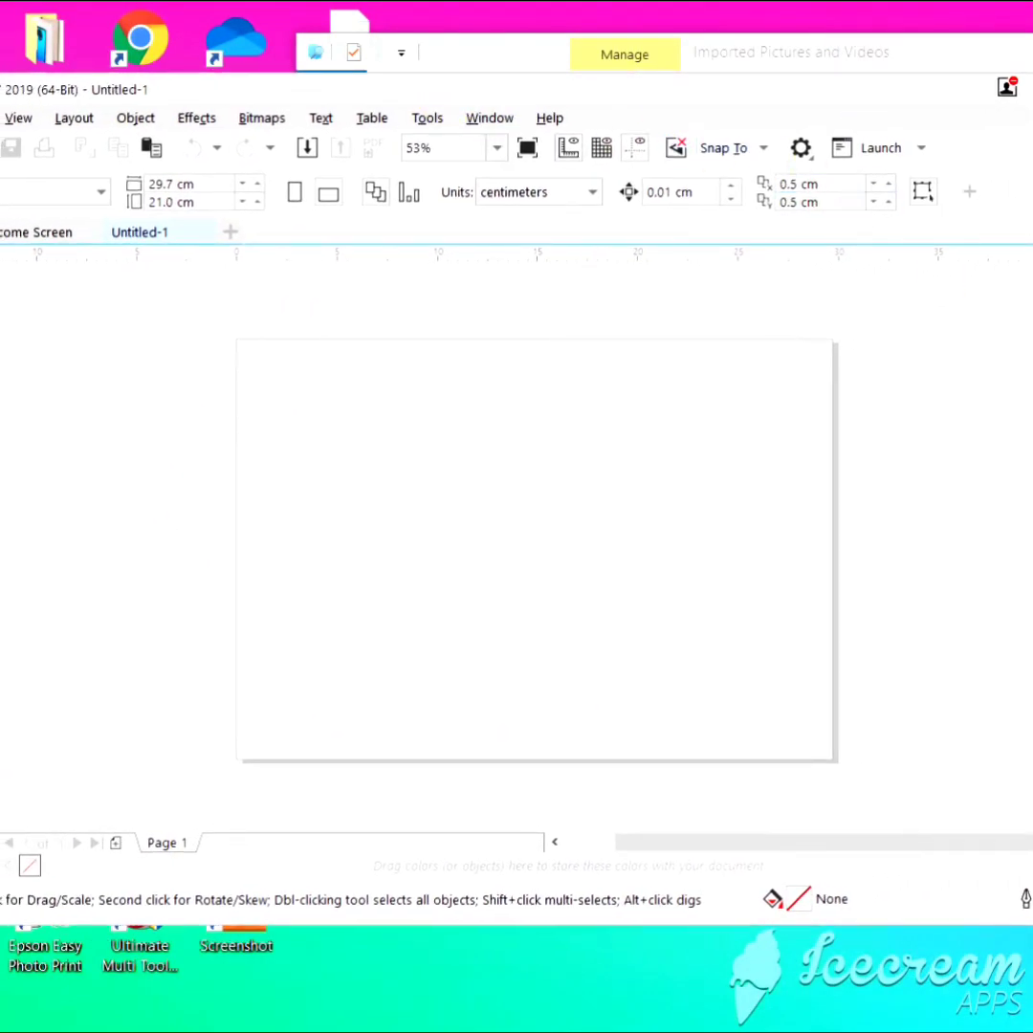
{"action": "left_click_drag", "start_coordinate": [1032, 440], "coordinate": [827, 463]}
{"action": "left_click_drag", "start_coordinate": [561, 98], "coordinate": [666, 107]}
{"action": "left_click", "coordinate": [980, 287]}
{"action": "left_click_drag", "start_coordinate": [723, 266], "coordinate": [607, 447]}
{"action": "scroll", "coordinate": [247, 493], "scroll_direction": "up", "scroll_amount": 2}
{"action": "scroll", "coordinate": [652, 454], "scroll_direction": "up", "scroll_amount": 2}
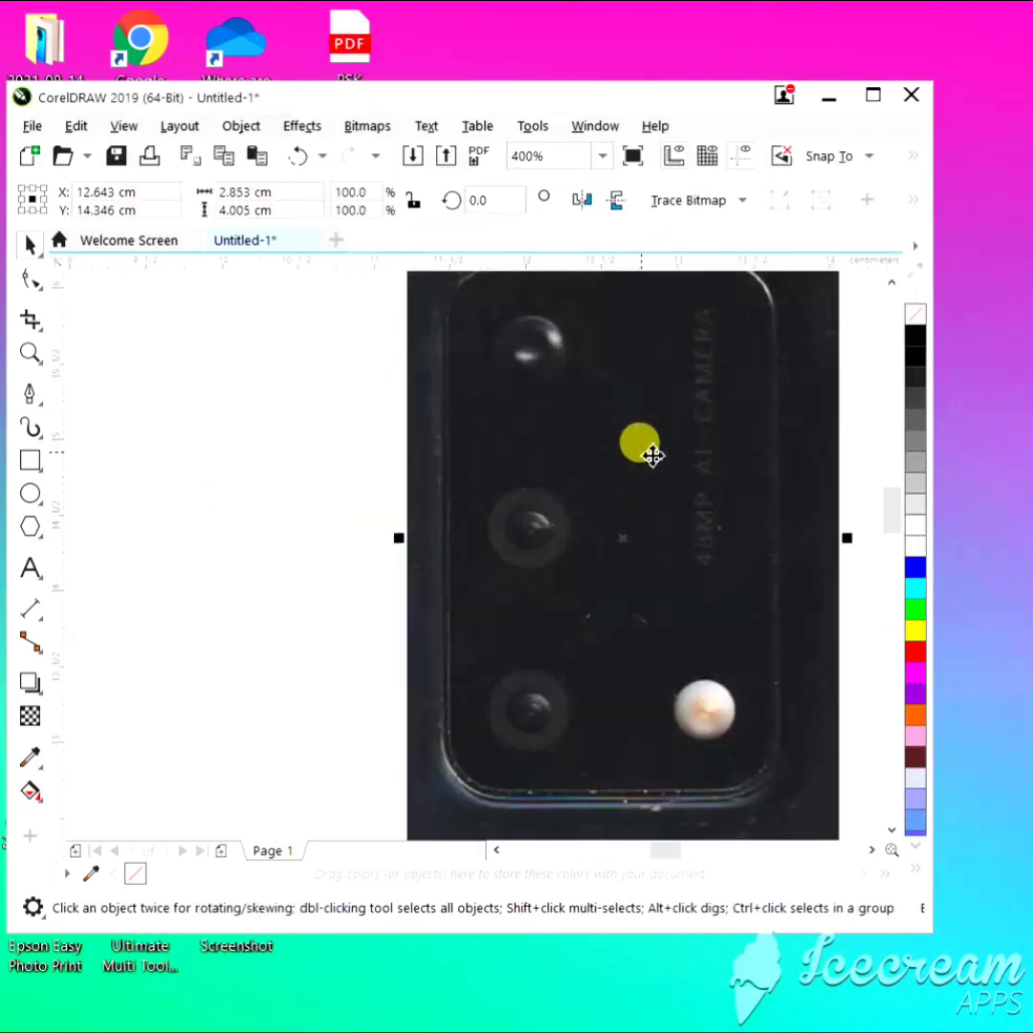
- Draw a rectangle about 2.08 × 3.39 cm over the camera module in the picture
{"action": "scroll", "coordinate": [648, 454], "scroll_direction": "down", "scroll_amount": 1}
{"action": "scroll", "coordinate": [623, 430], "scroll_direction": "up", "scroll_amount": 1}
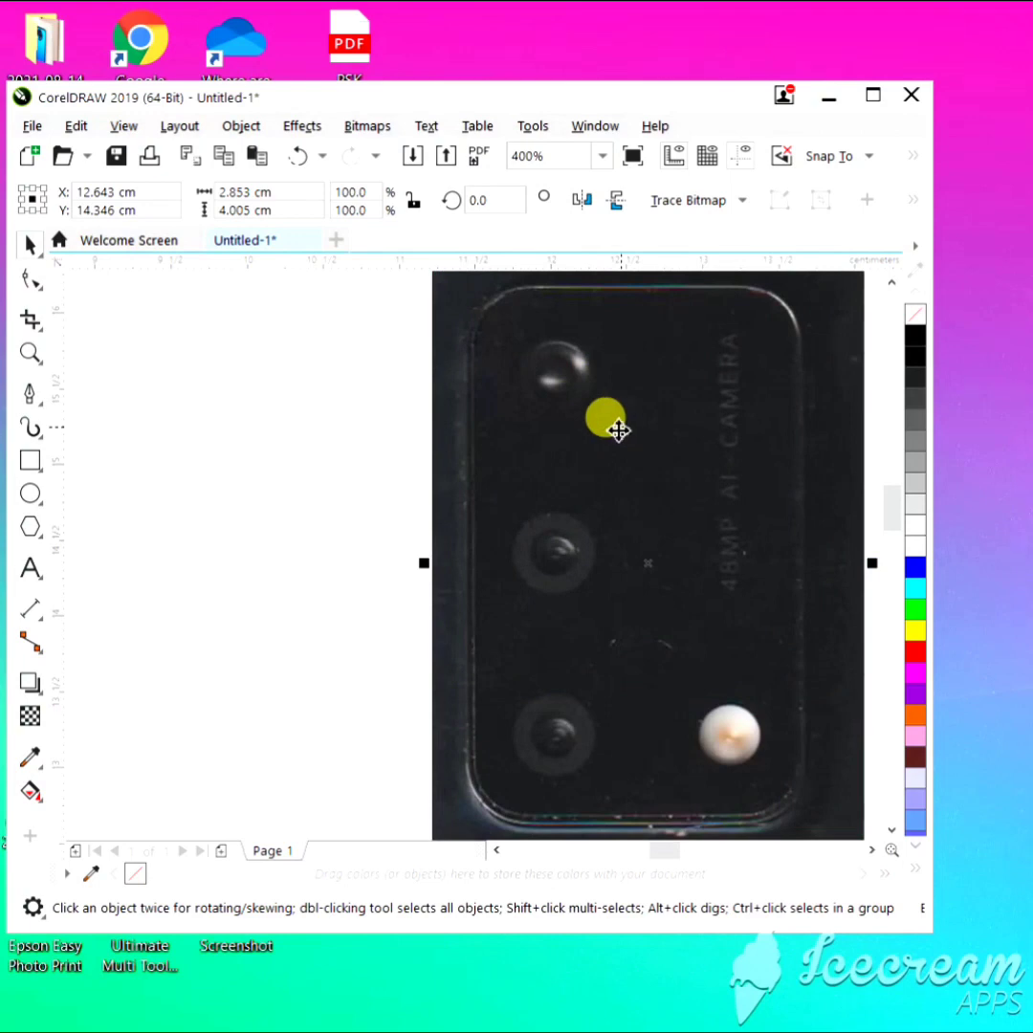
{"action": "left_click", "coordinate": [28, 460]}
{"action": "scroll", "coordinate": [526, 314], "scroll_direction": "up", "scroll_amount": 1}
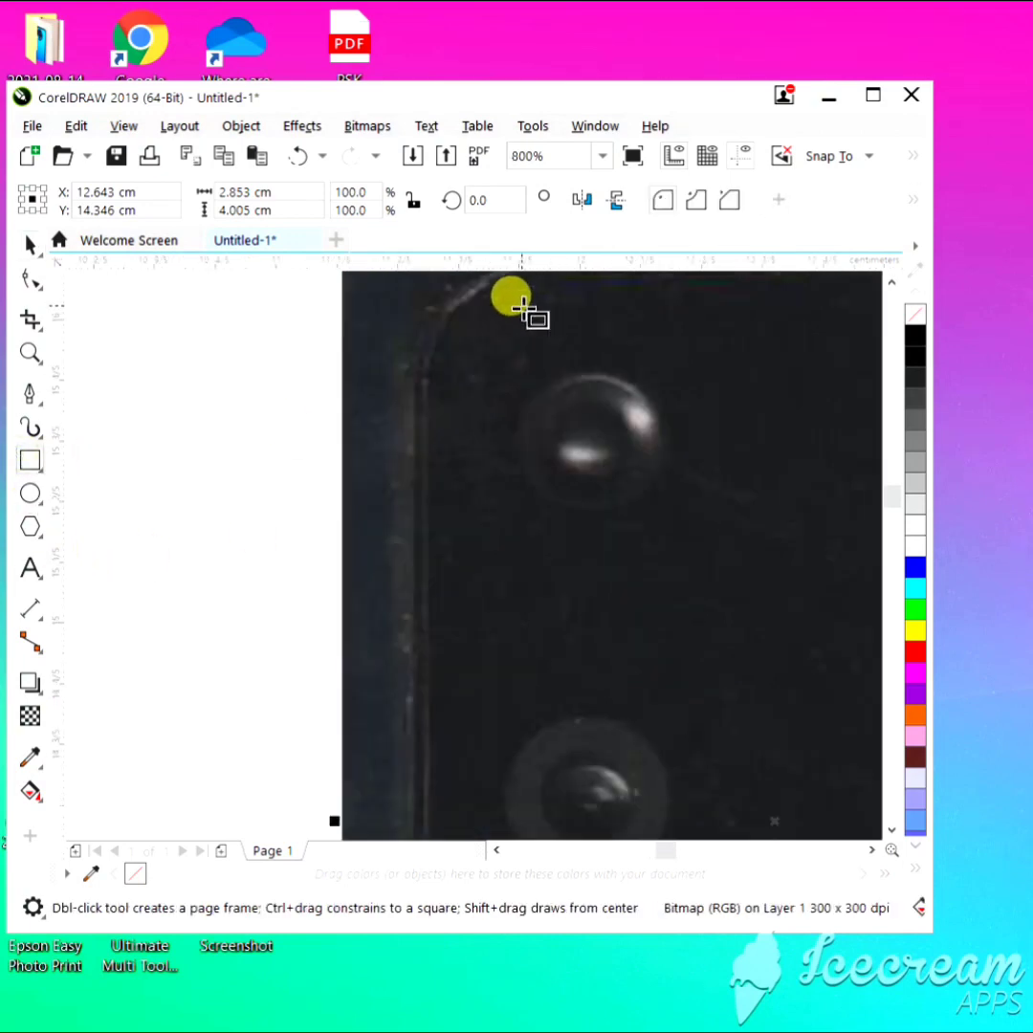
{"action": "scroll", "coordinate": [521, 316], "scroll_direction": "down", "scroll_amount": 1}
{"action": "left_click_drag", "start_coordinate": [476, 307], "coordinate": [791, 820]}
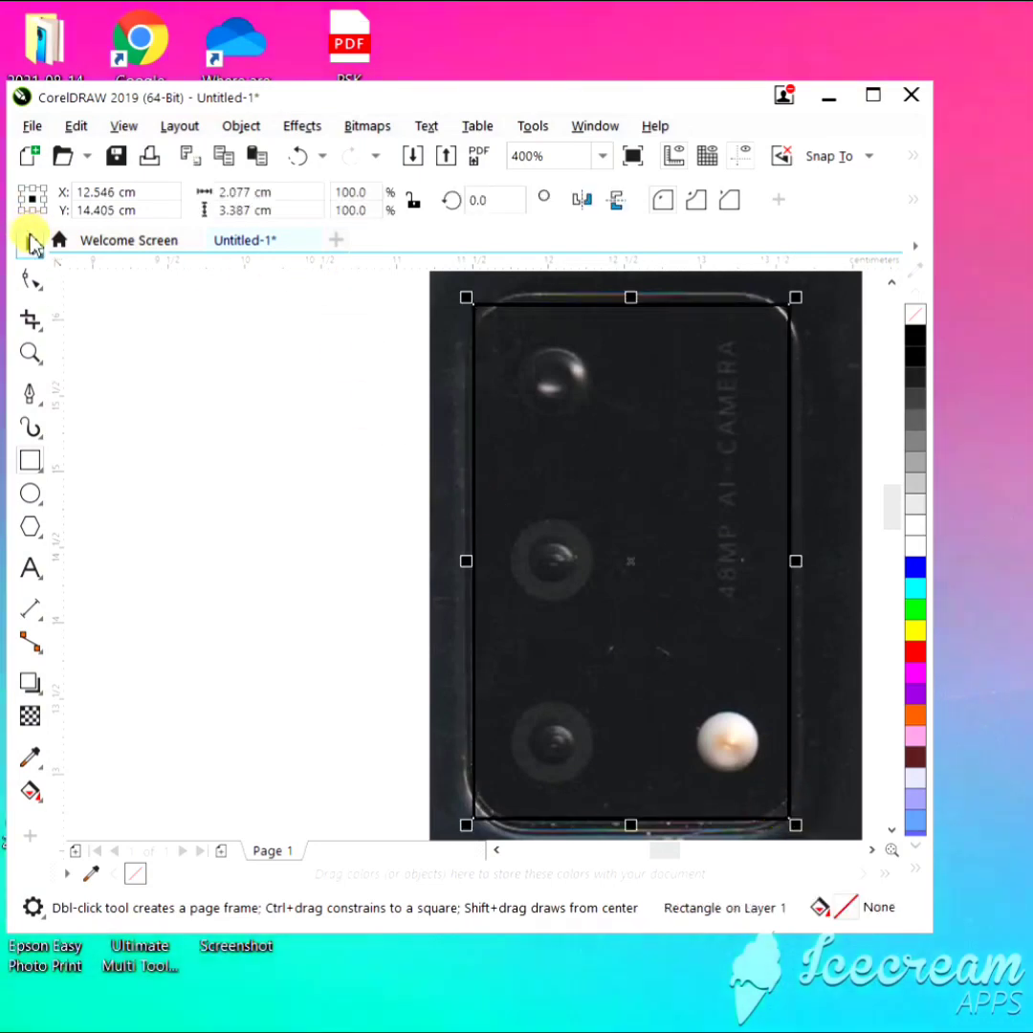
- Stretch the rectangle's upper edge toward the camera module's border, making it about 3.42 cm high
{"action": "left_click", "coordinate": [29, 245]}
{"action": "scroll", "coordinate": [631, 308], "scroll_direction": "up", "scroll_amount": 1}
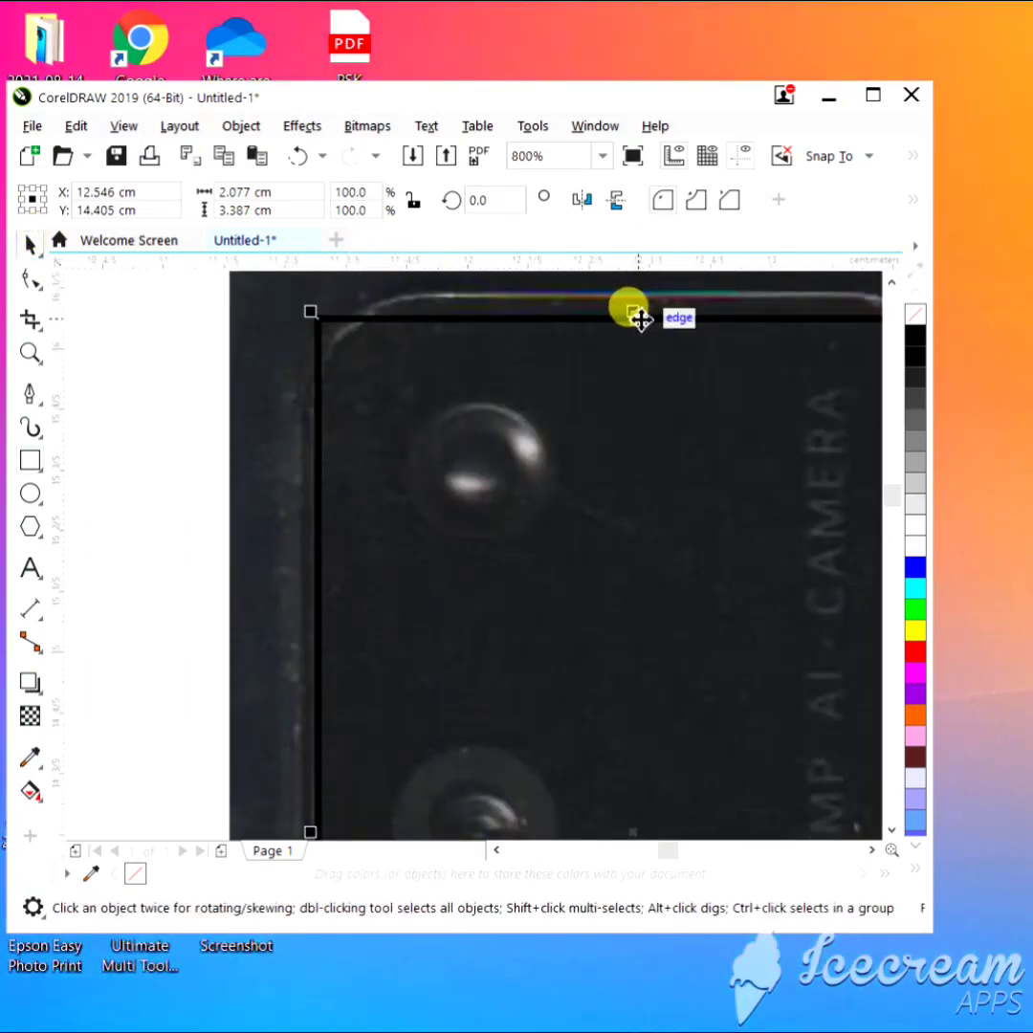
{"action": "left_click_drag", "start_coordinate": [633, 311], "coordinate": [639, 298]}
{"action": "scroll", "coordinate": [535, 516], "scroll_direction": "down", "scroll_amount": 1}
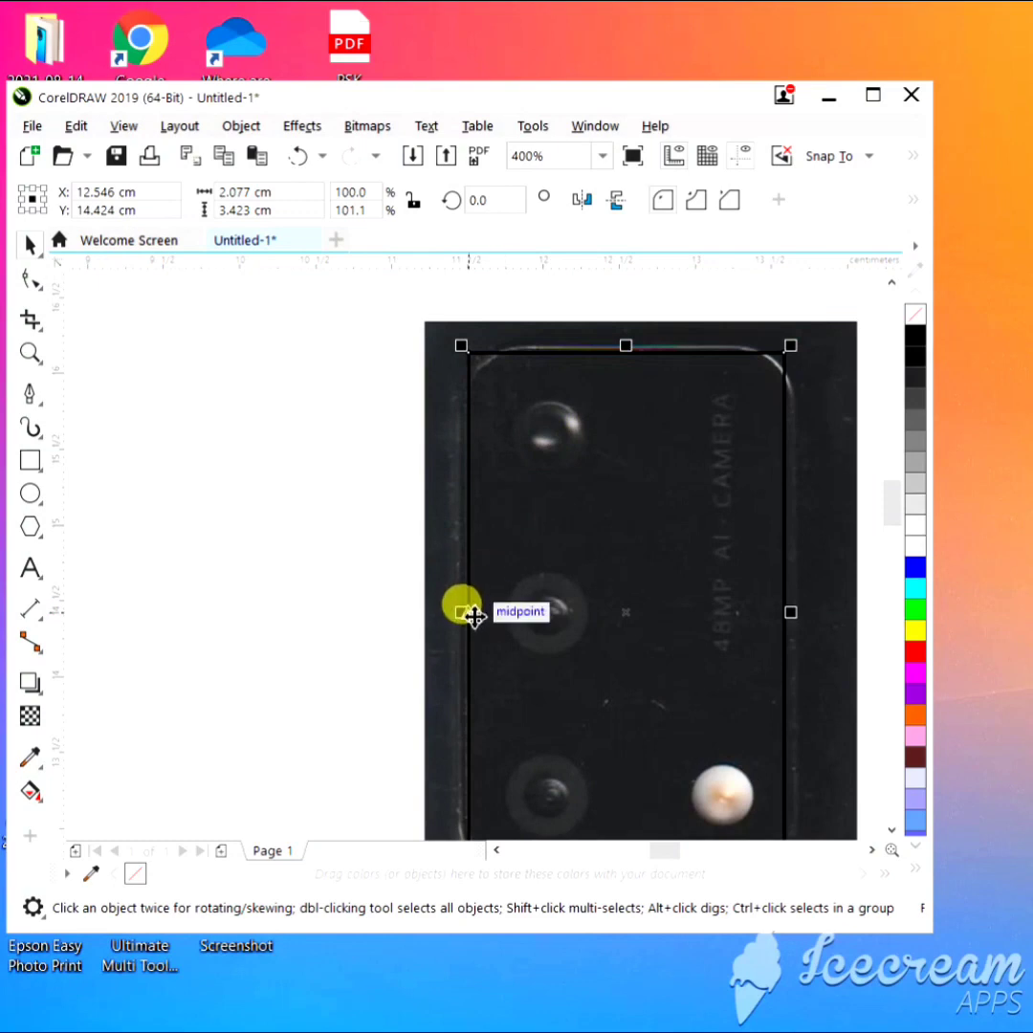
- Round all four corners of the rectangle with the Shape tool to follow the camera module's curved corners
{"action": "left_click", "coordinate": [32, 277]}
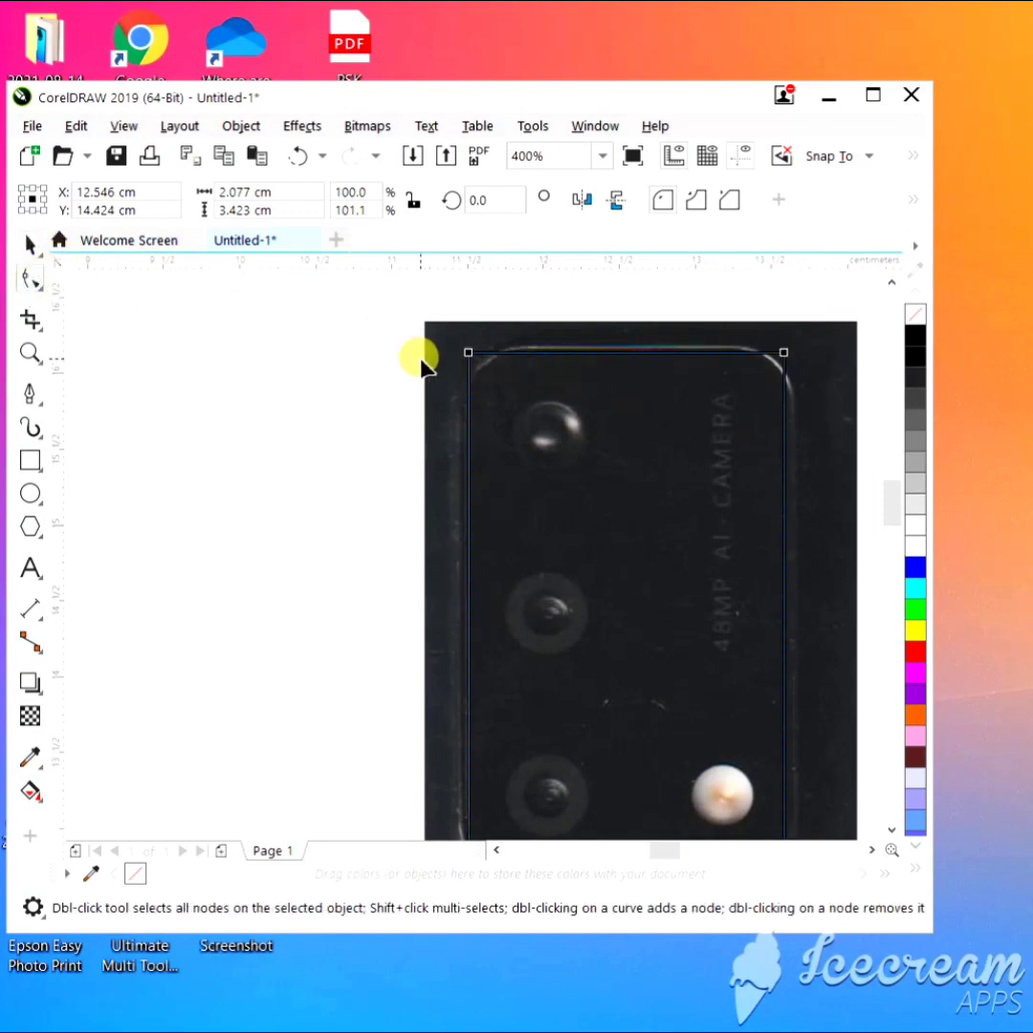
{"action": "left_click_drag", "start_coordinate": [475, 365], "coordinate": [513, 422]}
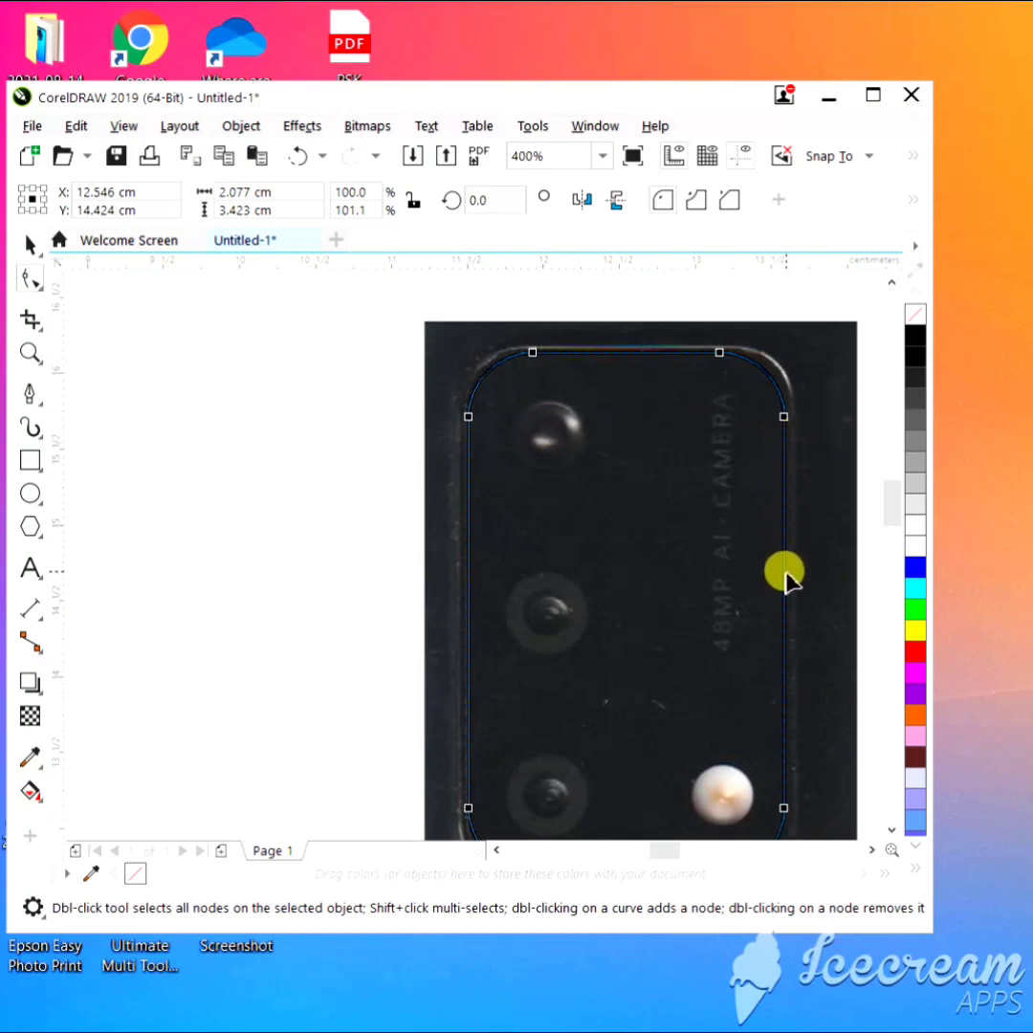
{"action": "scroll", "coordinate": [789, 580], "scroll_direction": "down", "scroll_amount": 1}
{"action": "scroll", "coordinate": [791, 623], "scroll_direction": "up", "scroll_amount": 2}
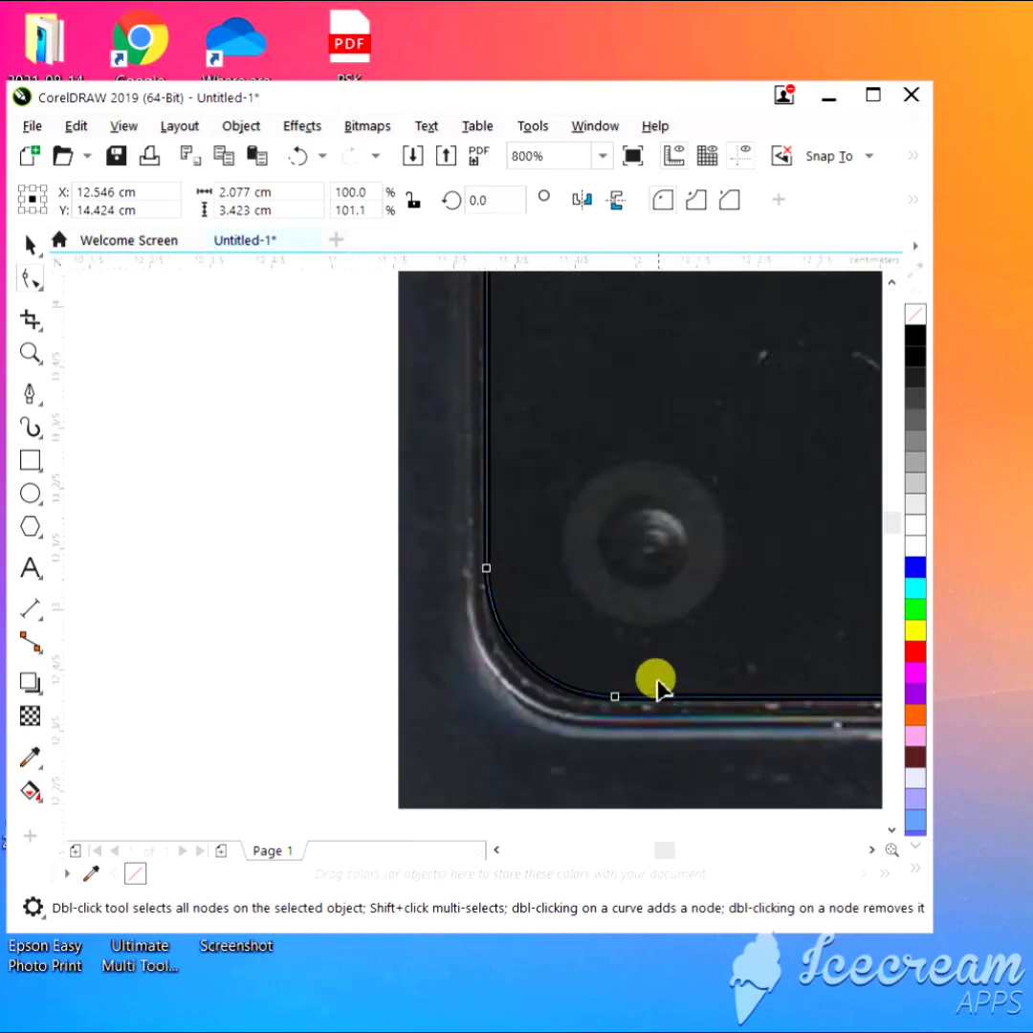
{"action": "scroll", "coordinate": [656, 685], "scroll_direction": "down", "scroll_amount": 2}
{"action": "scroll", "coordinate": [566, 413], "scroll_direction": "up", "scroll_amount": 1}
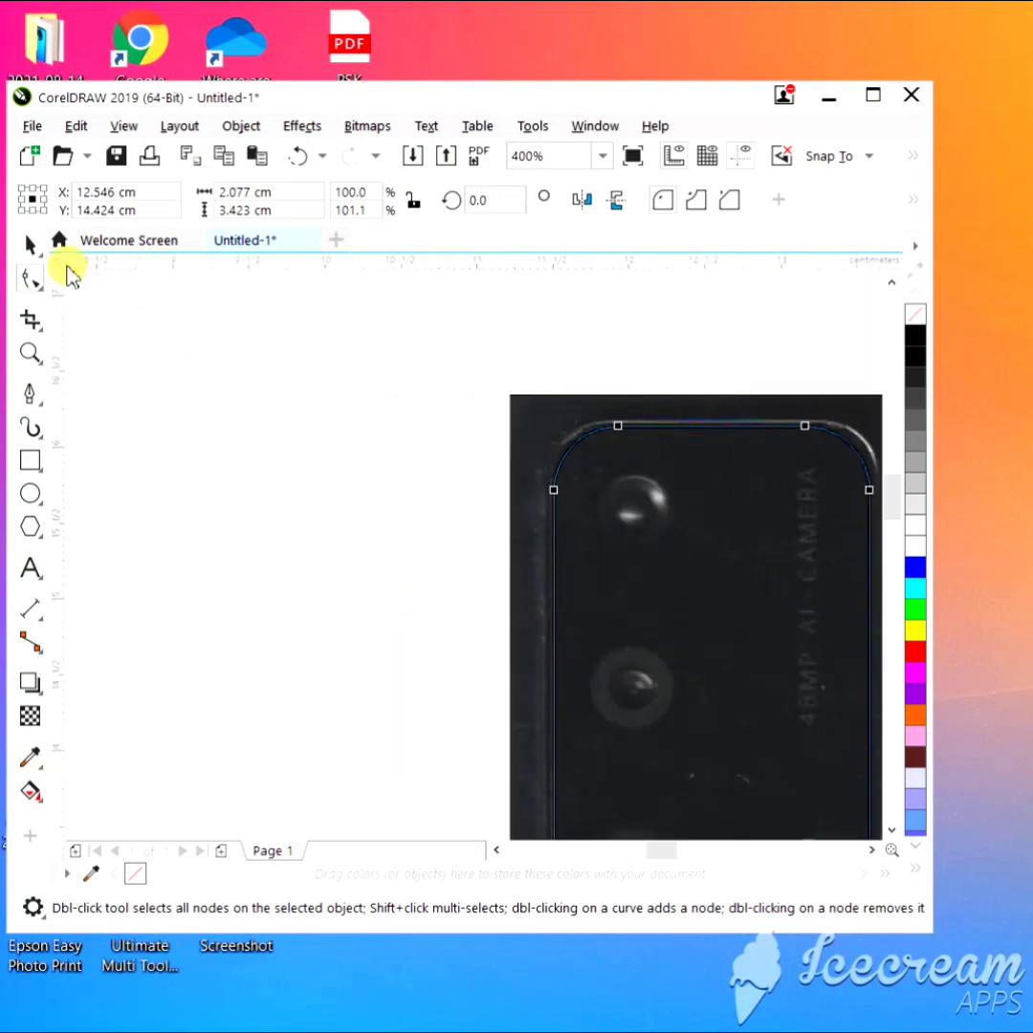
- Examine how closely the rounded rectangle follows the camera module's border, leaving the rectangle selected
{"action": "left_click", "coordinate": [31, 245]}
{"action": "left_click", "coordinate": [726, 341]}
{"action": "scroll", "coordinate": [729, 431], "scroll_direction": "up", "scroll_amount": 2}
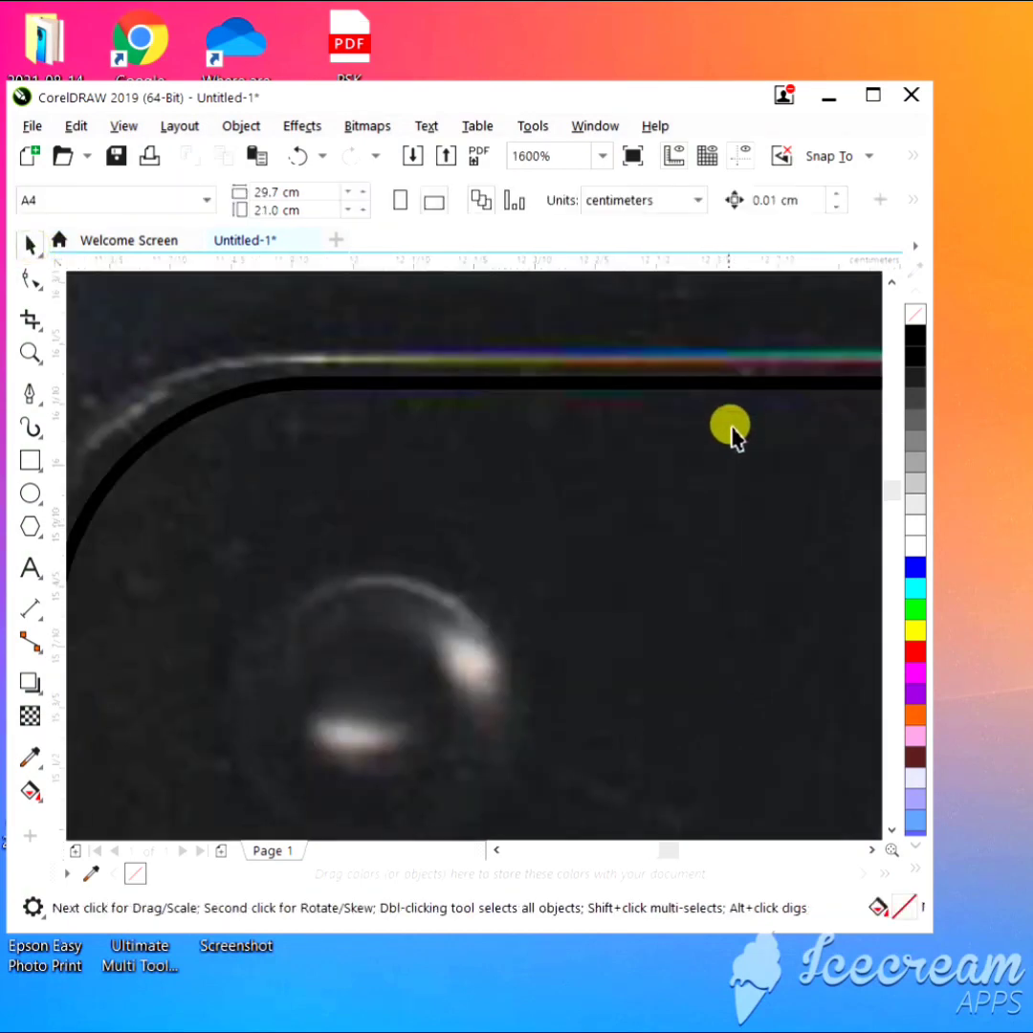
{"action": "scroll", "coordinate": [737, 427], "scroll_direction": "down", "scroll_amount": 2}
{"action": "left_click", "coordinate": [744, 420]}
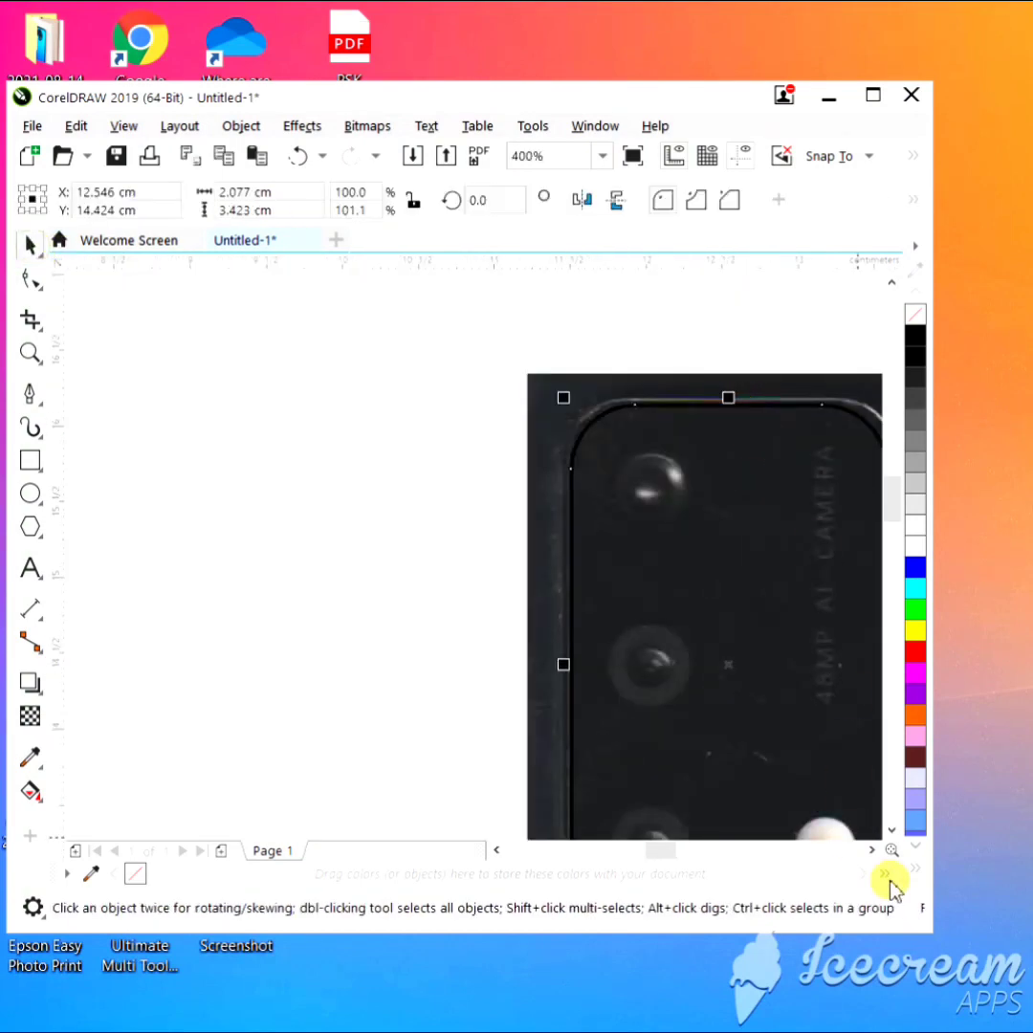
{"action": "left_click_drag", "start_coordinate": [675, 851], "coordinate": [516, 844]}
{"action": "scroll", "coordinate": [540, 607], "scroll_direction": "down", "scroll_amount": 3}
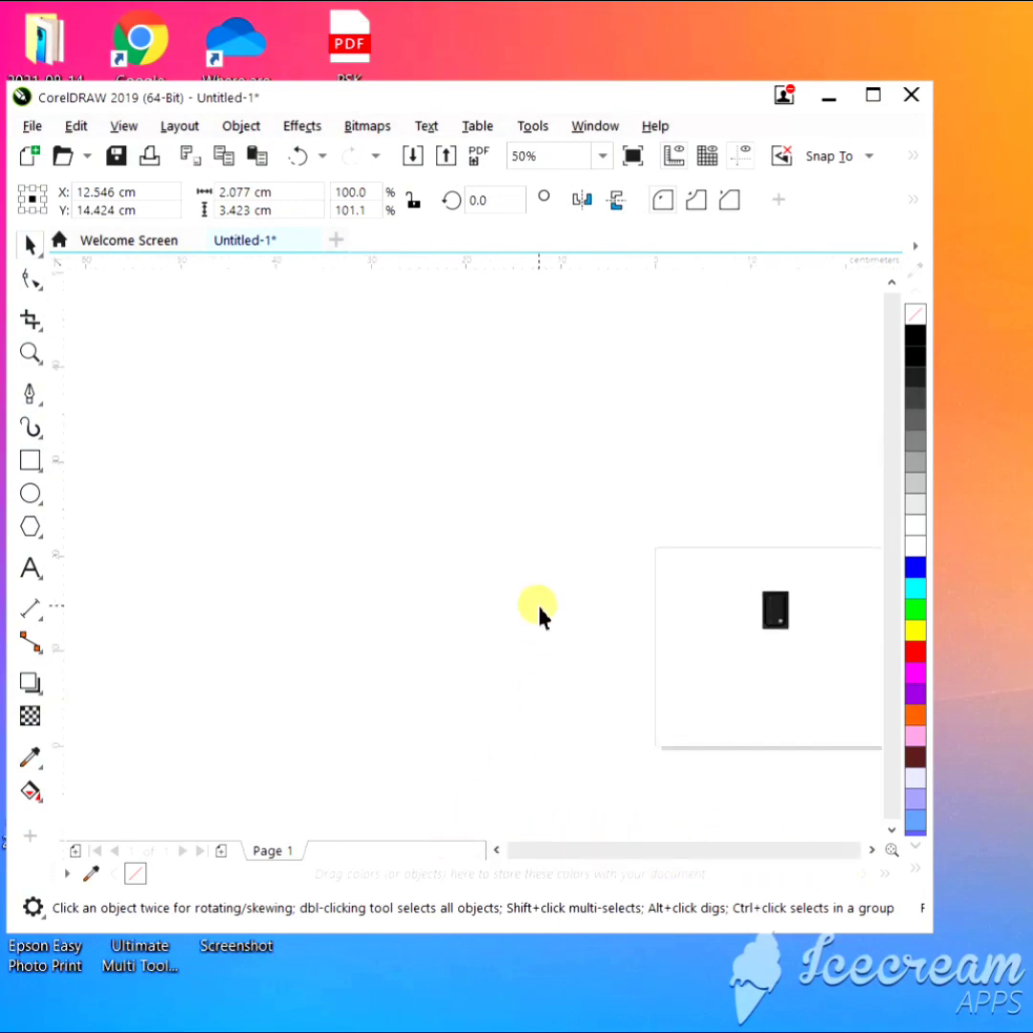
{"action": "scroll", "coordinate": [703, 612], "scroll_direction": "up", "scroll_amount": 4}
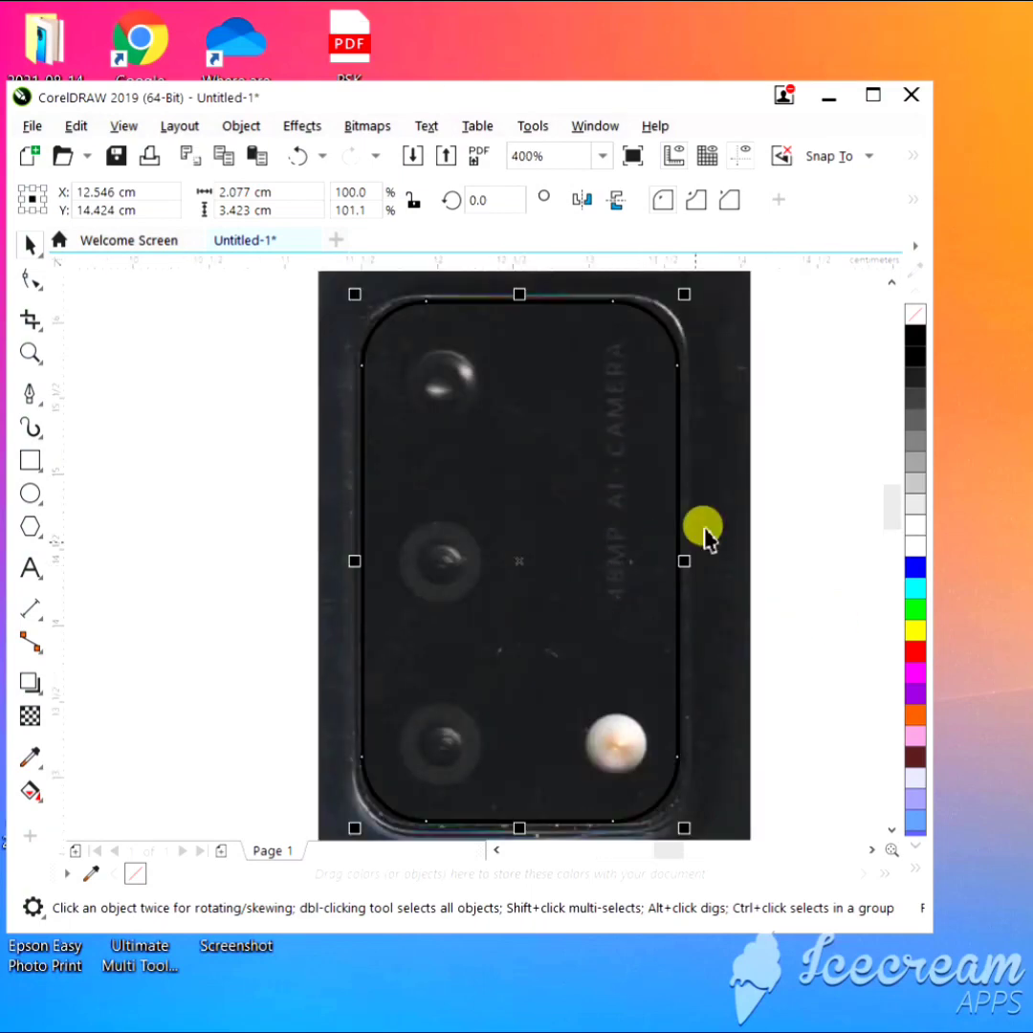
- Lower the upper edge of the rounded rectangle slightly, making it about 3.39 cm high
{"action": "scroll", "coordinate": [549, 838], "scroll_direction": "up", "scroll_amount": 1}
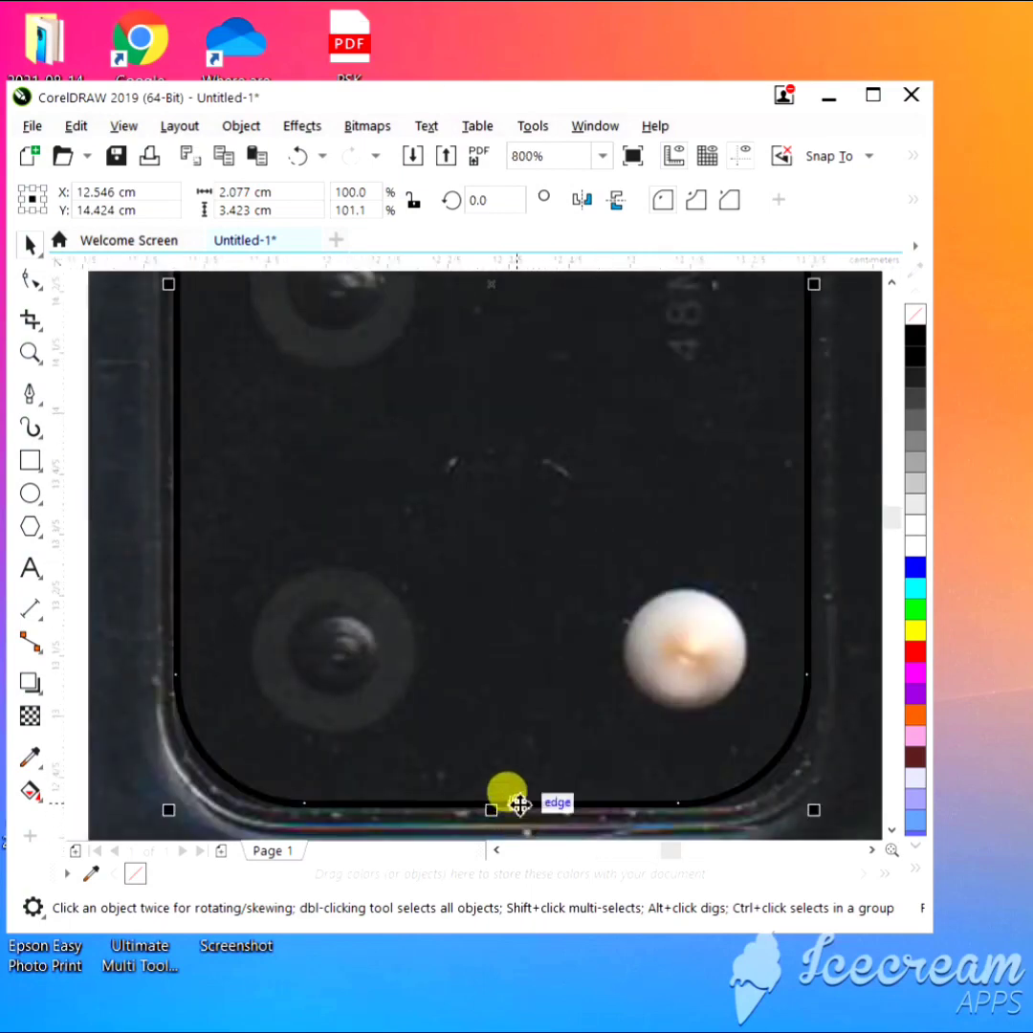
{"action": "scroll", "coordinate": [542, 693], "scroll_direction": "down", "scroll_amount": 2}
{"action": "scroll", "coordinate": [526, 450], "scroll_direction": "up", "scroll_amount": 2}
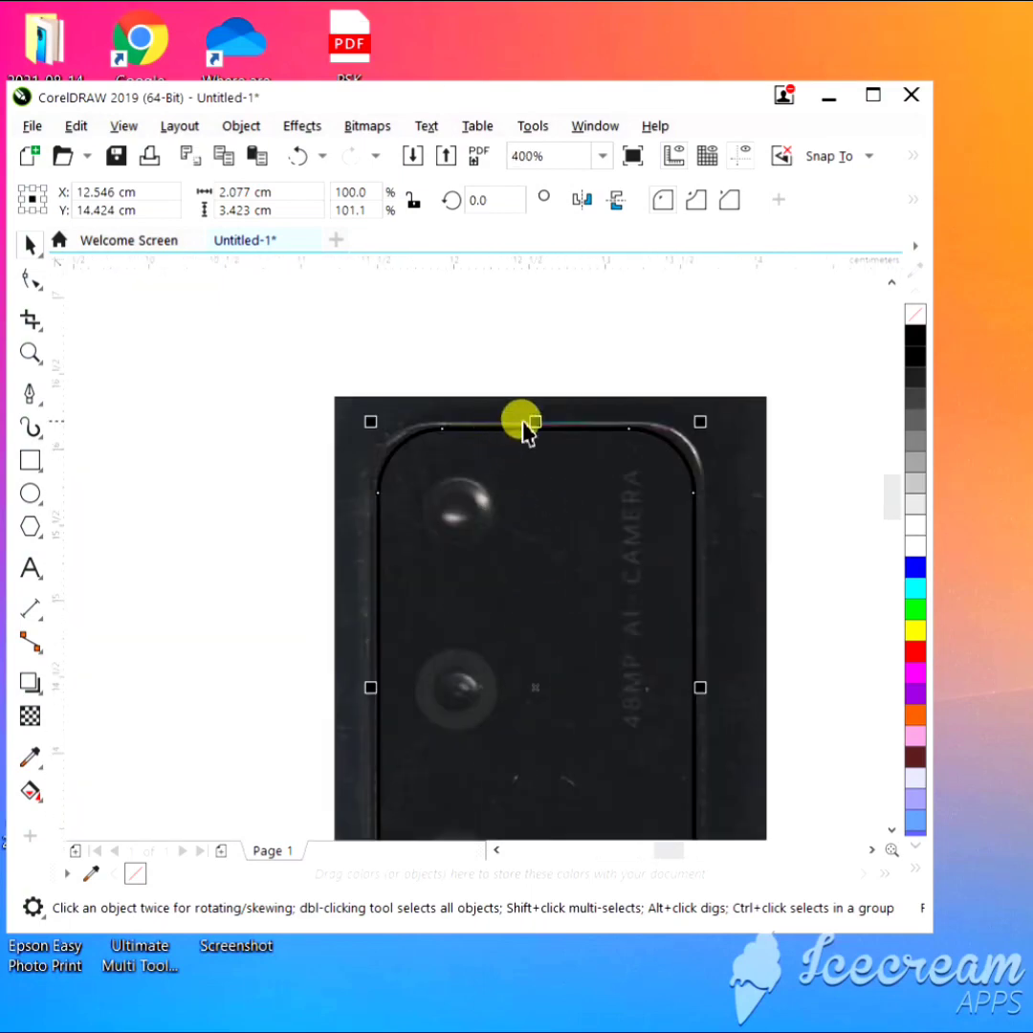
{"action": "mouse_move", "coordinate": [536, 429]}
{"action": "left_mouse_down"}
{"action": "mouse_move", "coordinate": [547, 442]}
{"action": "mouse_move", "coordinate": [535, 433]}
{"action": "left_mouse_up"}
{"action": "scroll", "coordinate": [538, 624], "scroll_direction": "down", "scroll_amount": 1}
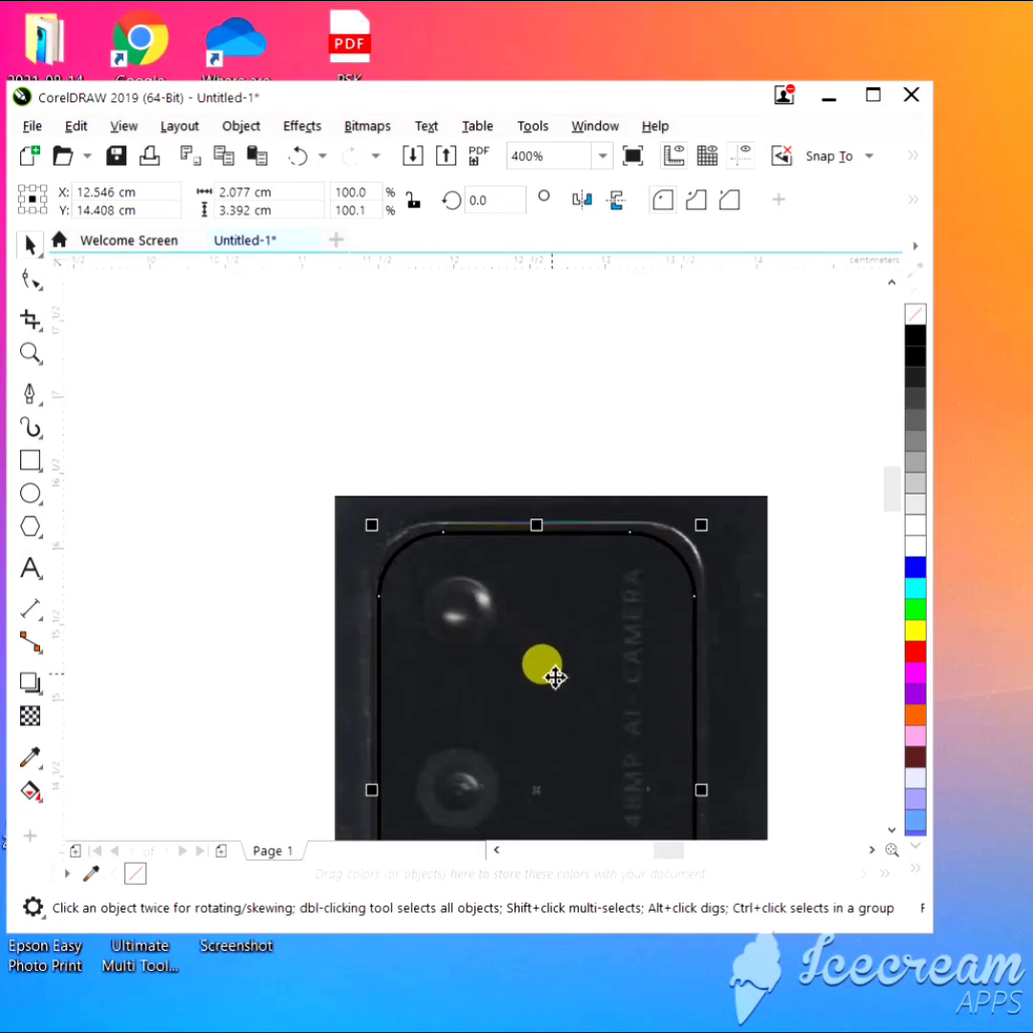
- Draw an ellipse about 0.54 × 0.54 cm from its center around the uppermost camera lens
{"action": "left_click", "coordinate": [34, 495]}
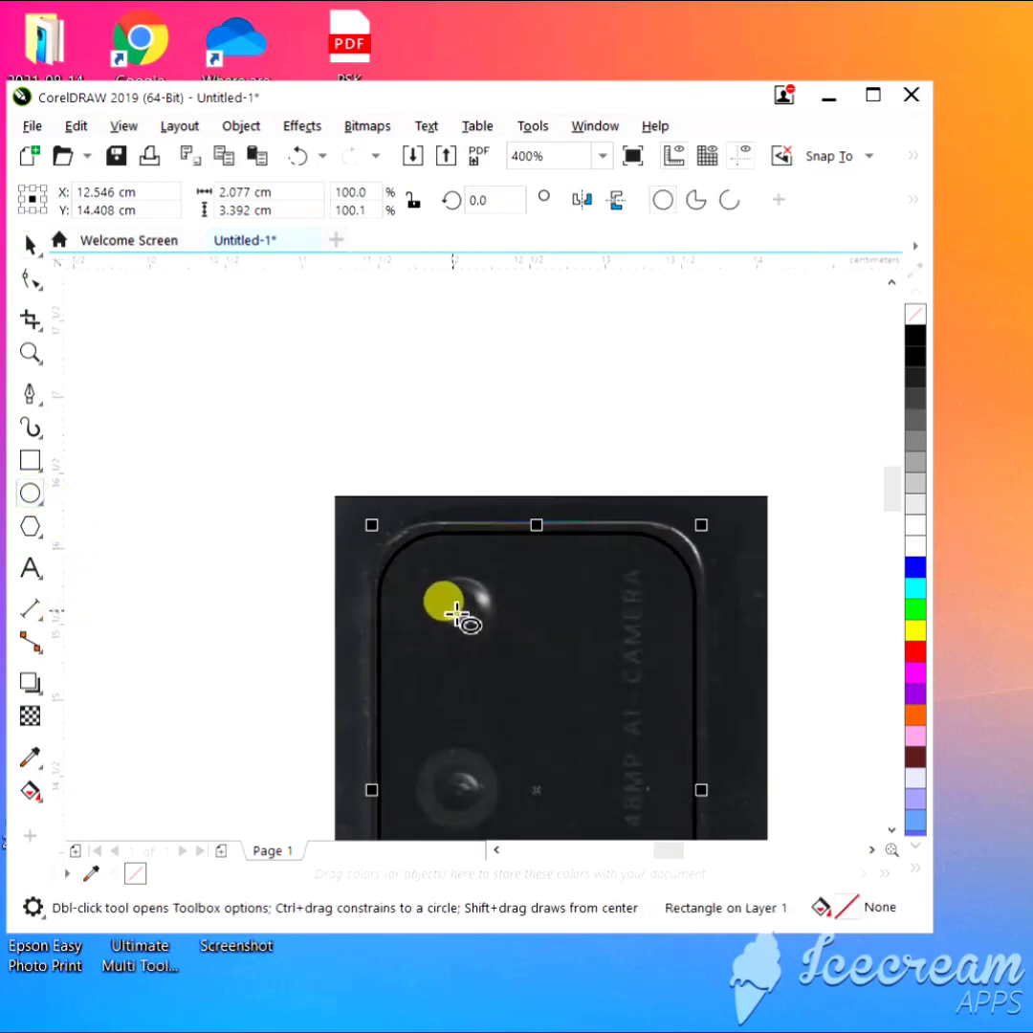
{"action": "scroll", "coordinate": [462, 615], "scroll_direction": "up", "scroll_amount": 1}
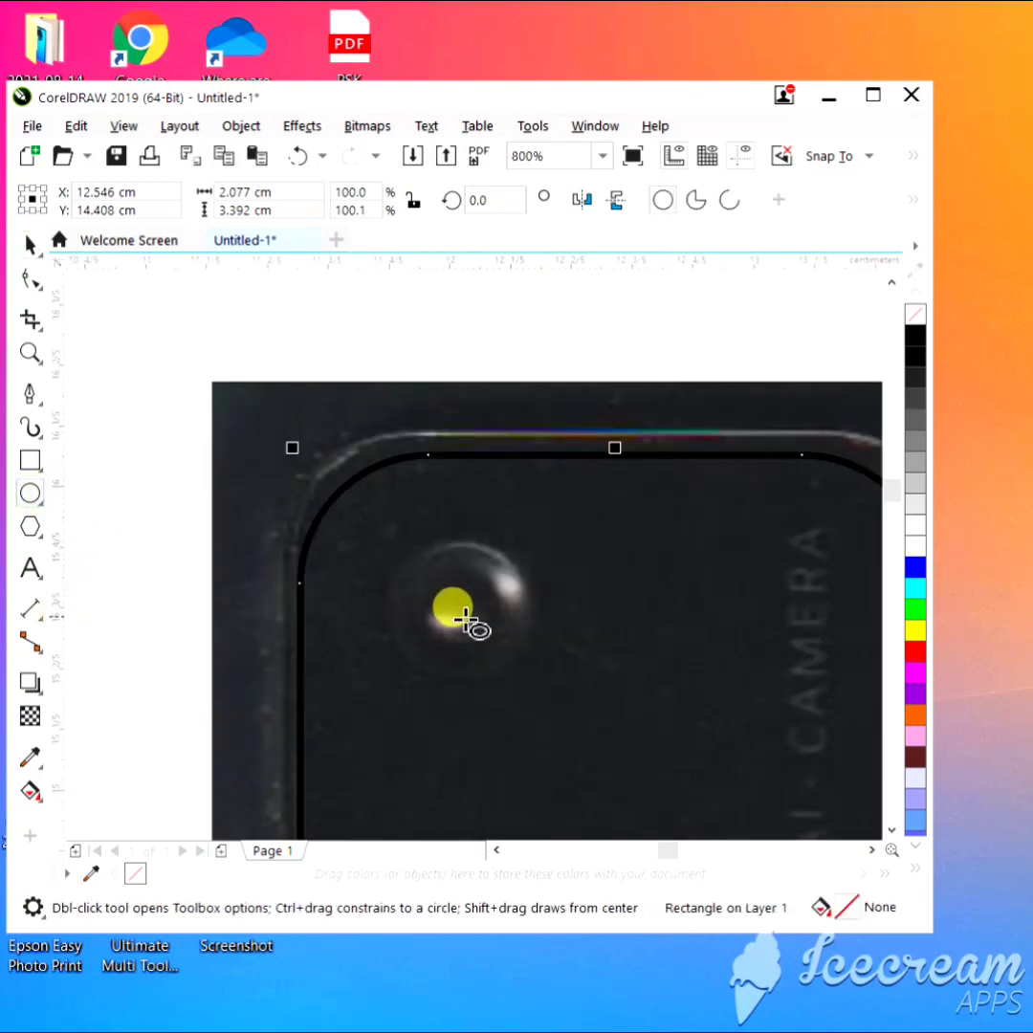
{"action": "mouse_move", "coordinate": [460, 613]}
{"action": "left_mouse_down"}
{"action": "mouse_move", "coordinate": [496, 675]}
{"action": "mouse_move", "coordinate": [524, 674]}
{"action": "mouse_move", "coordinate": [541, 693]}
{"action": "left_mouse_up"}
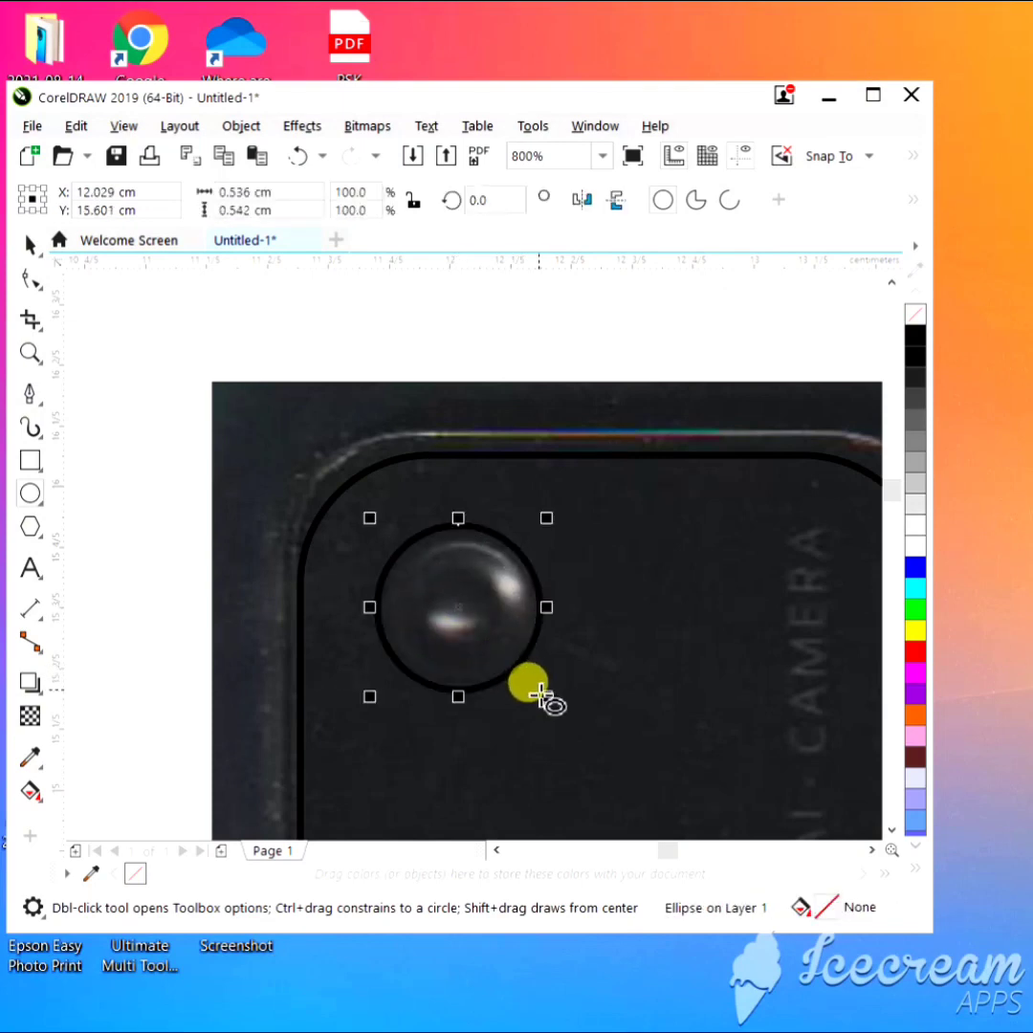
- Draw an ellipse about 0.57 × 0.55 cm from its center around the middle camera lens
{"action": "left_click", "coordinate": [891, 830]}
{"action": "left_click", "coordinate": [891, 830]}
{"action": "left_click", "coordinate": [891, 830]}
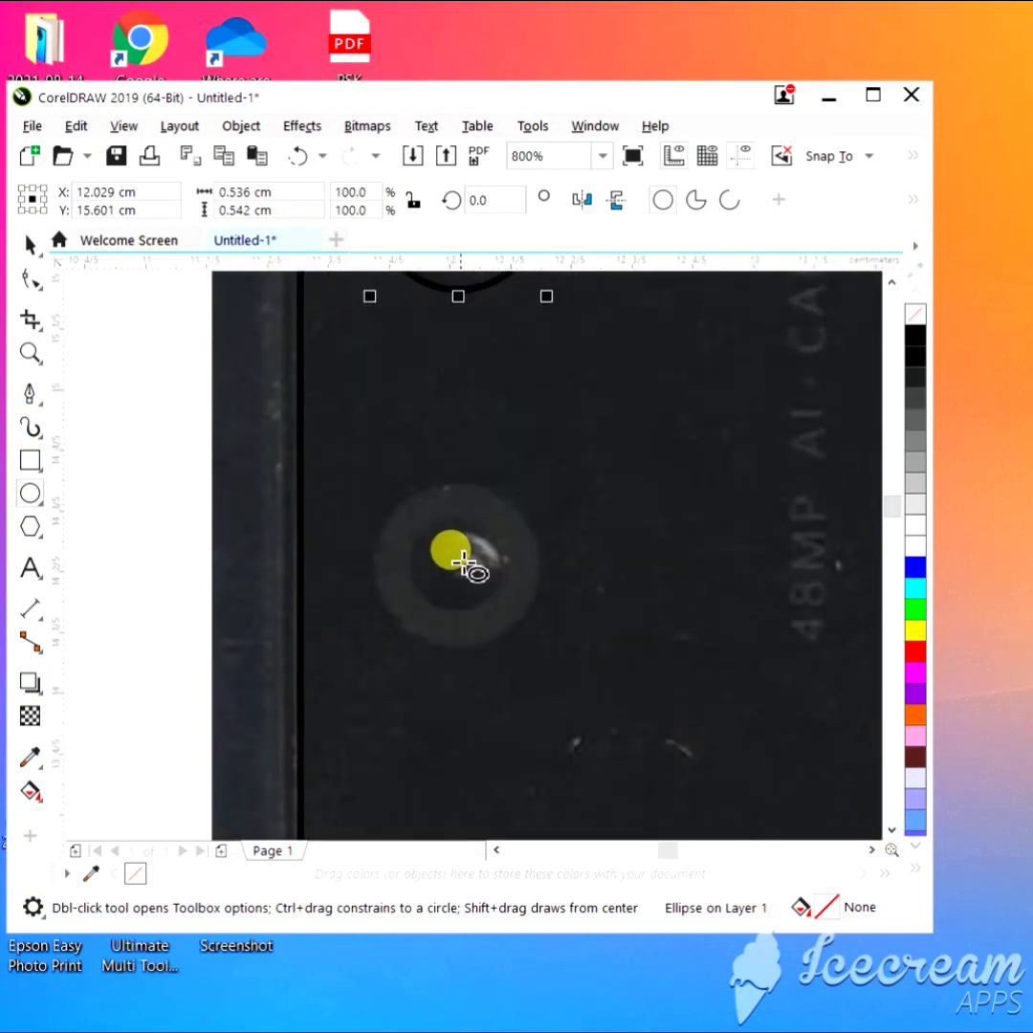
{"action": "left_click_drag", "start_coordinate": [460, 569], "coordinate": [547, 654]}
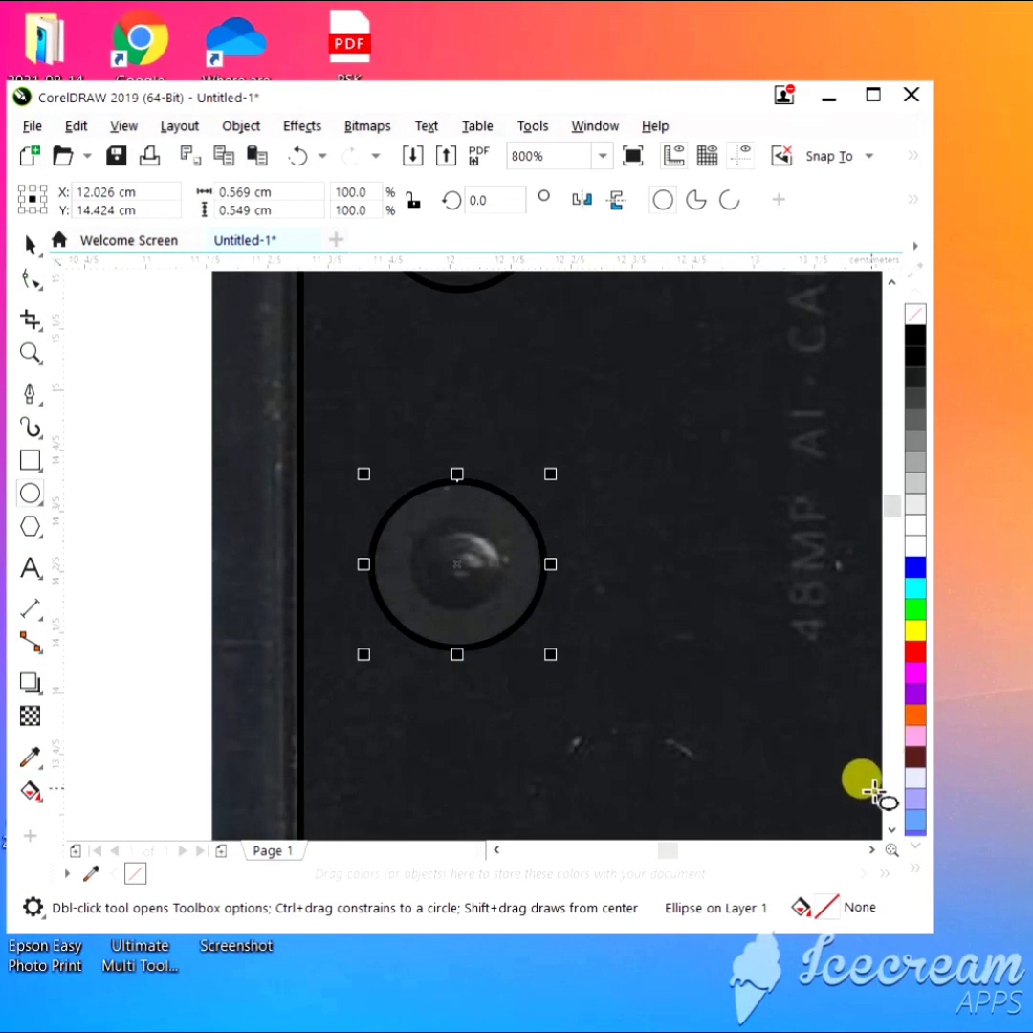
- Draw an ellipse about 0.56 × 0.58 cm from its center around the lowest camera lens
{"action": "left_click", "coordinate": [891, 831]}
{"action": "left_click", "coordinate": [892, 832]}
{"action": "left_click", "coordinate": [892, 832]}
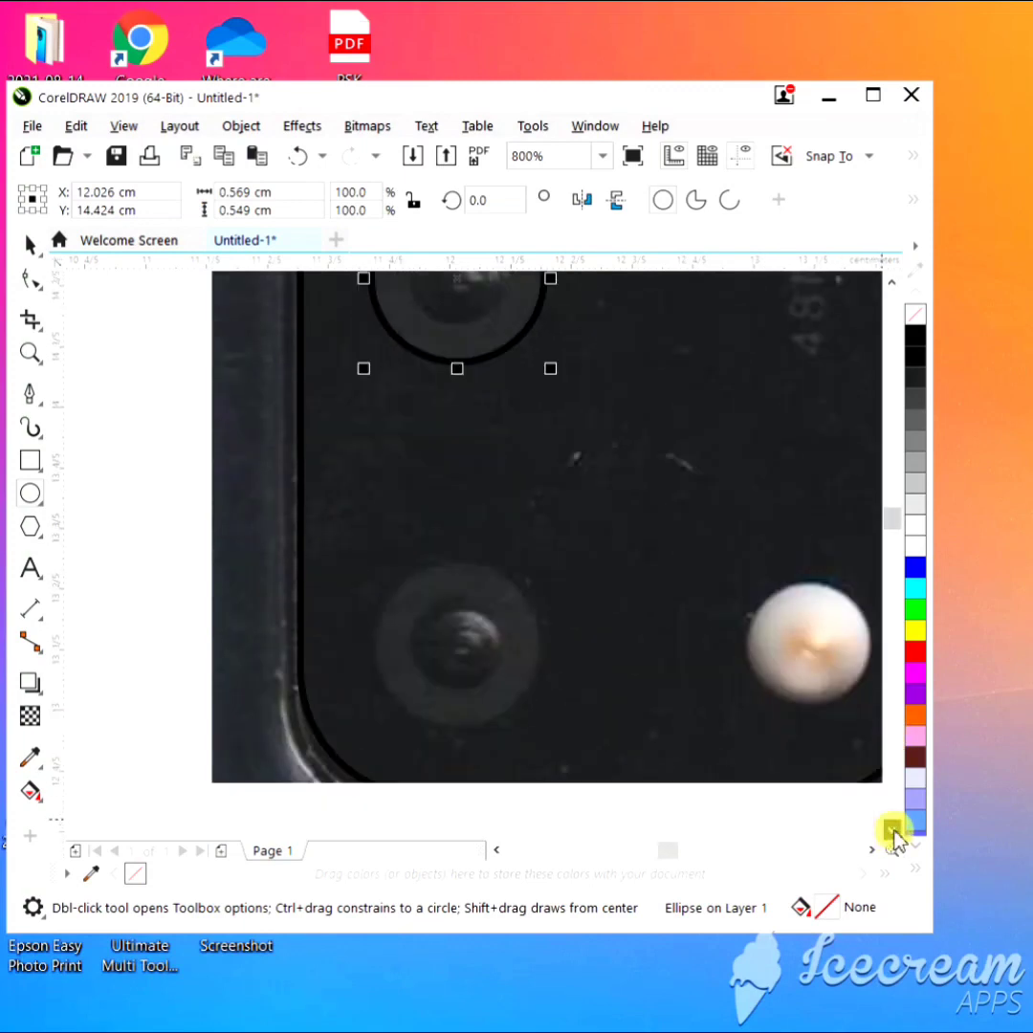
{"action": "left_click_drag", "start_coordinate": [461, 641], "coordinate": [548, 735]}
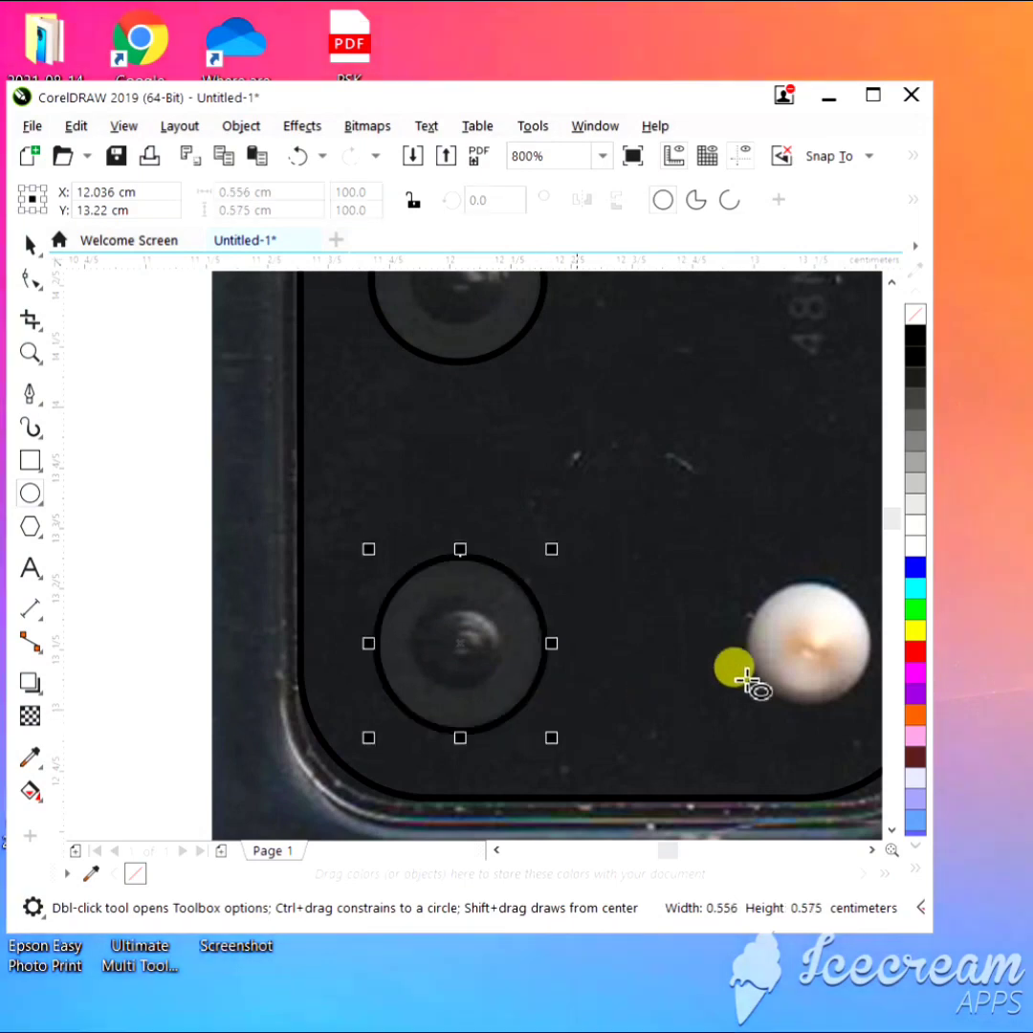
- Draw an ellipse about 0.42 × 0.38 cm around the flash and stretch its lower edge, making it about 0.43 cm high
{"action": "left_click", "coordinate": [871, 851]}
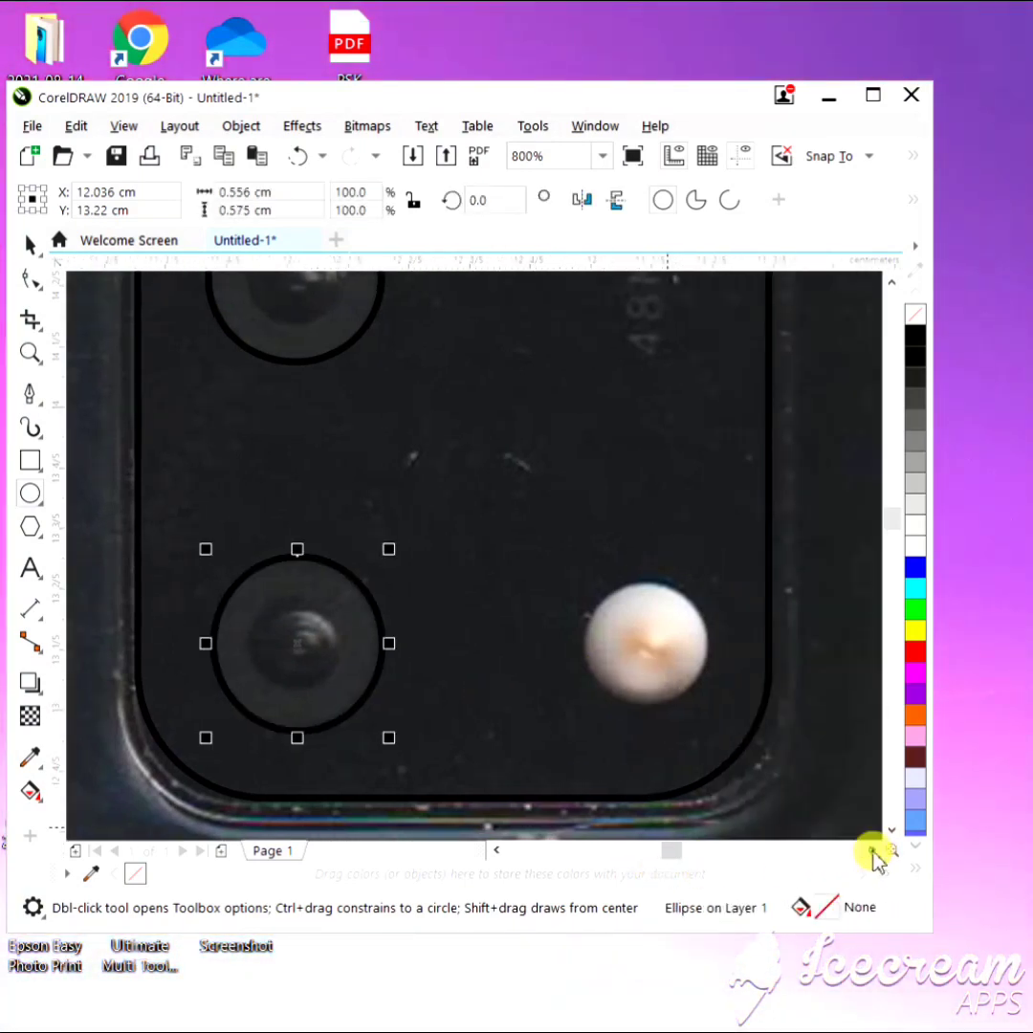
{"action": "left_click_drag", "start_coordinate": [486, 636], "coordinate": [550, 694]}
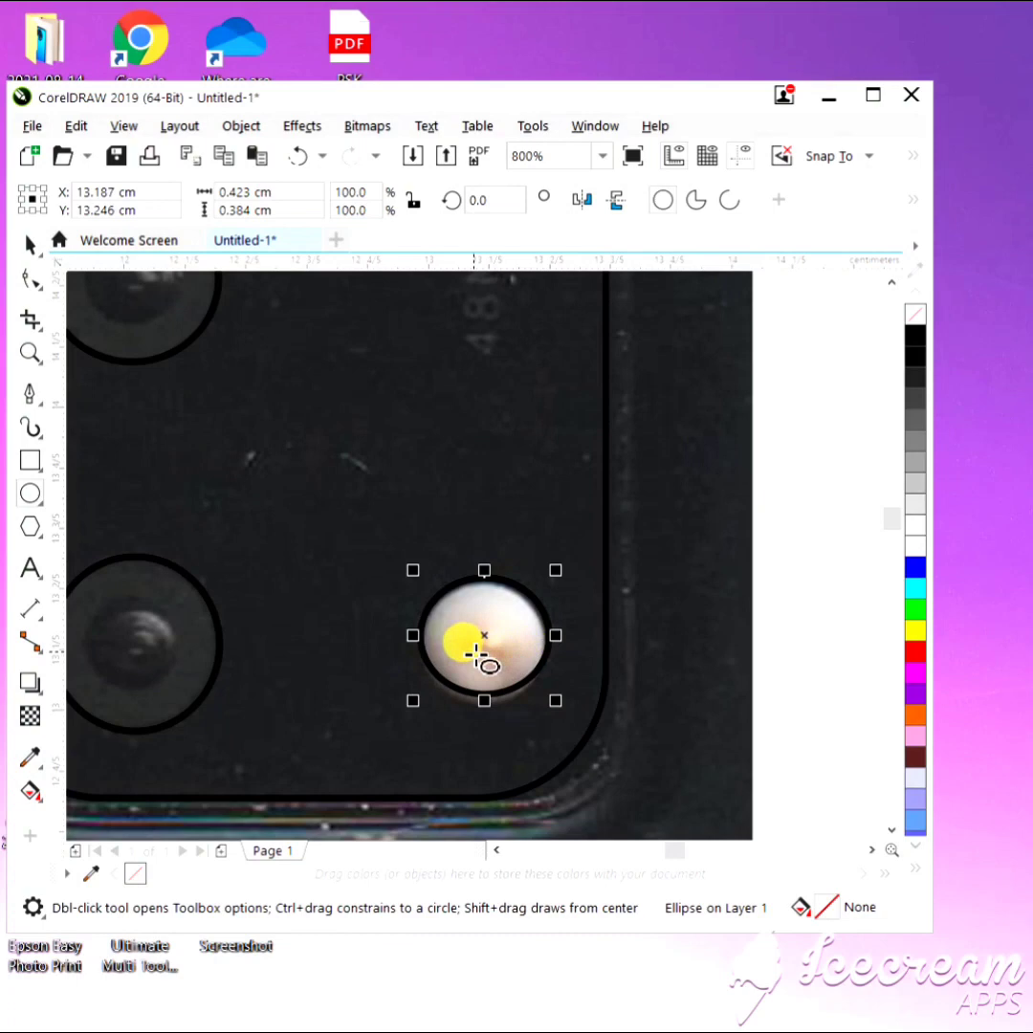
{"action": "left_click", "coordinate": [27, 243]}
{"action": "scroll", "coordinate": [490, 708], "scroll_direction": "up", "scroll_amount": 2}
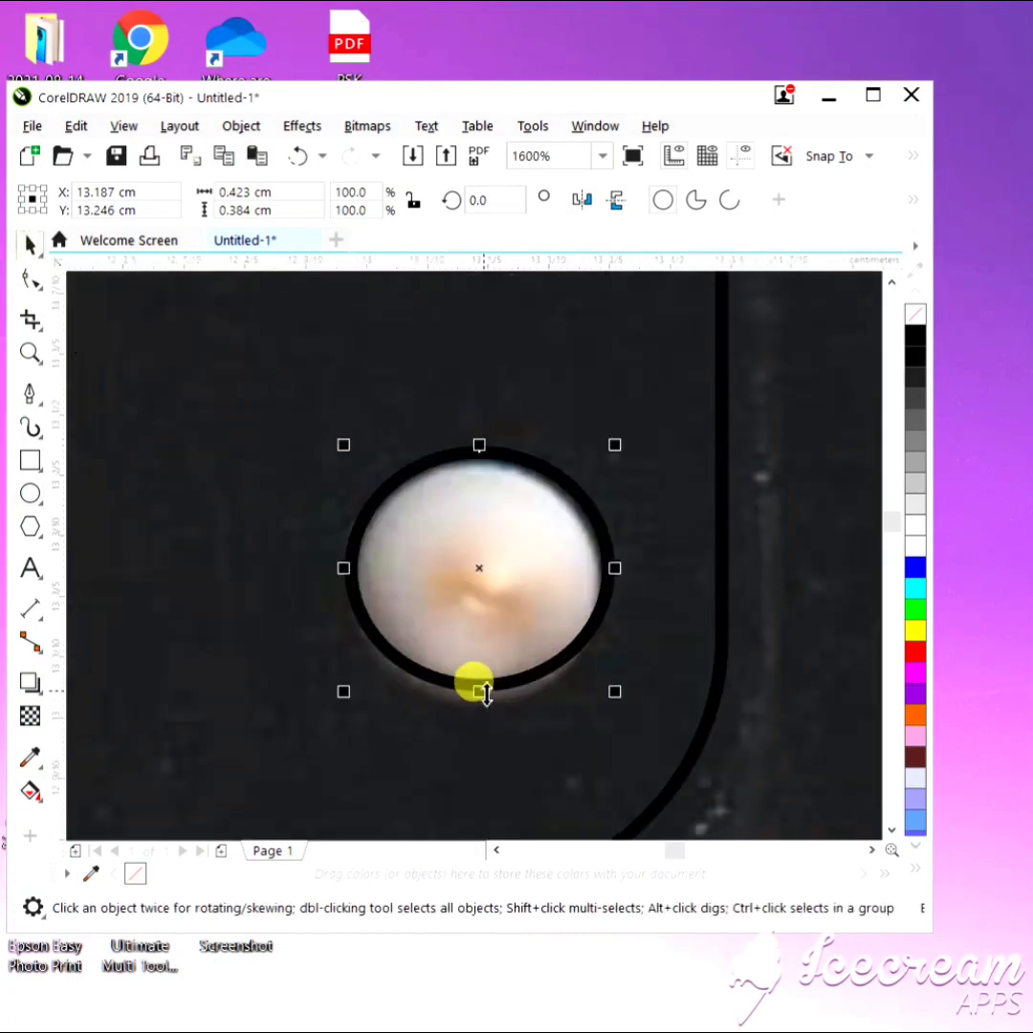
{"action": "left_click_drag", "start_coordinate": [481, 692], "coordinate": [487, 717]}
- Delete the camera picture behind the tracing, leaving only the rounded rectangle and the four ellipses
{"action": "scroll", "coordinate": [564, 652], "scroll_direction": "down", "scroll_amount": 6}
{"action": "scroll", "coordinate": [507, 459], "scroll_direction": "up", "scroll_amount": 2}
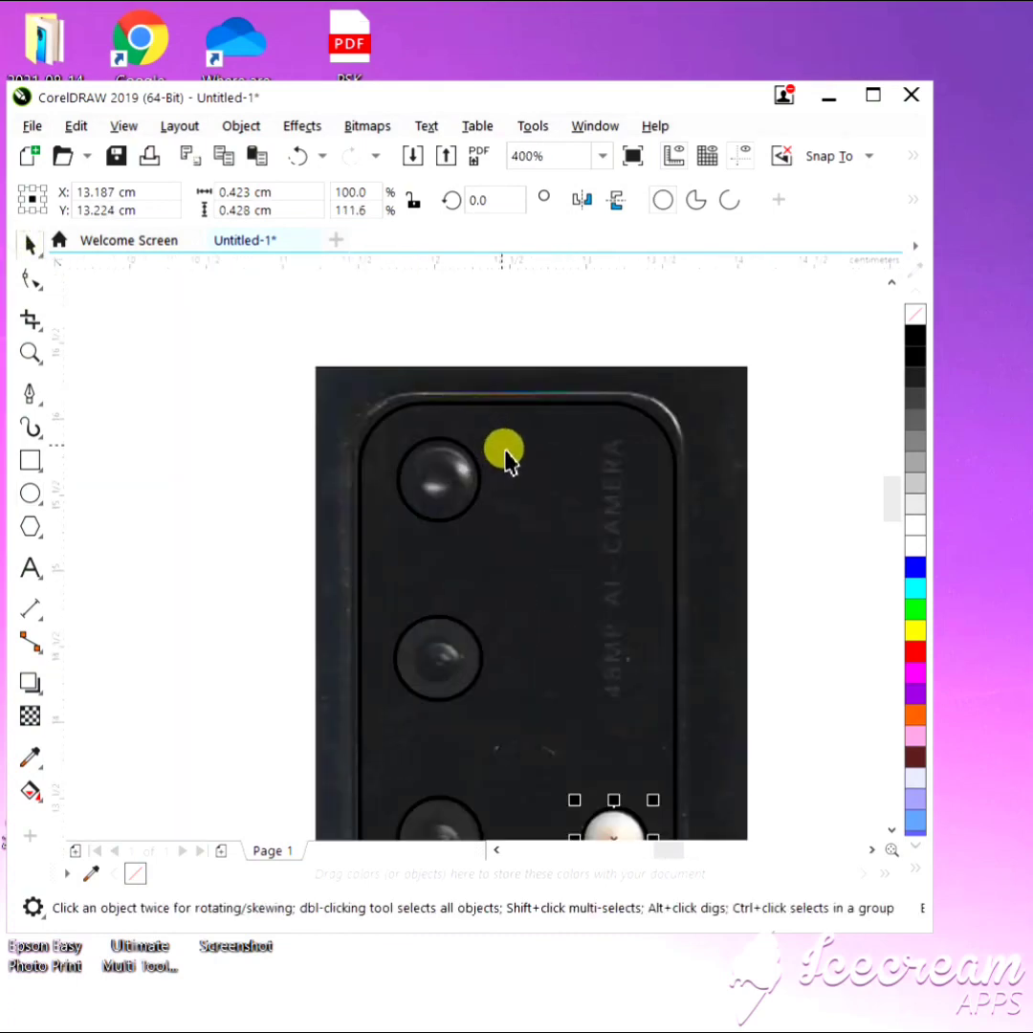
{"action": "scroll", "coordinate": [521, 472], "scroll_direction": "down", "scroll_amount": 2}
{"action": "scroll", "coordinate": [535, 473], "scroll_direction": "up", "scroll_amount": 2}
{"action": "scroll", "coordinate": [545, 473], "scroll_direction": "down", "scroll_amount": 2}
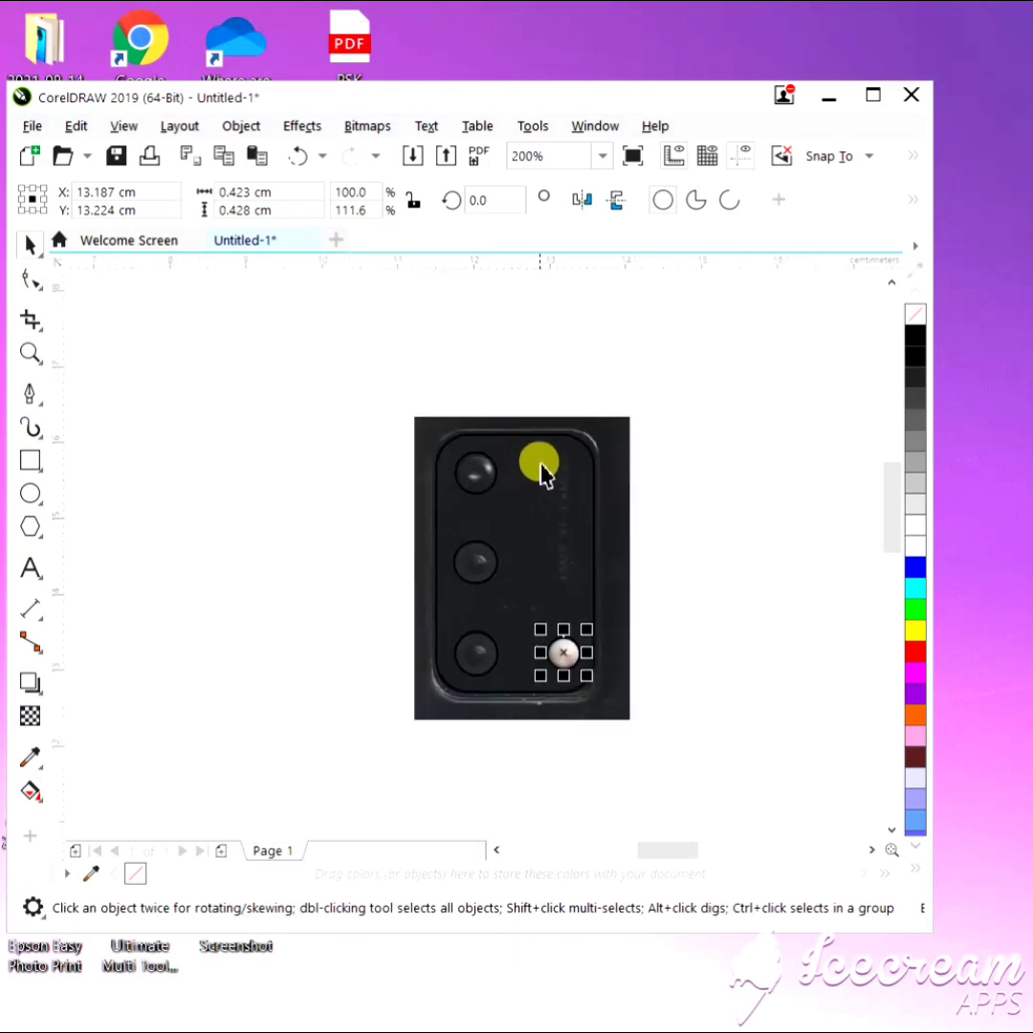
{"action": "left_click", "coordinate": [608, 436]}
{"action": "key", "text": "Delete"}
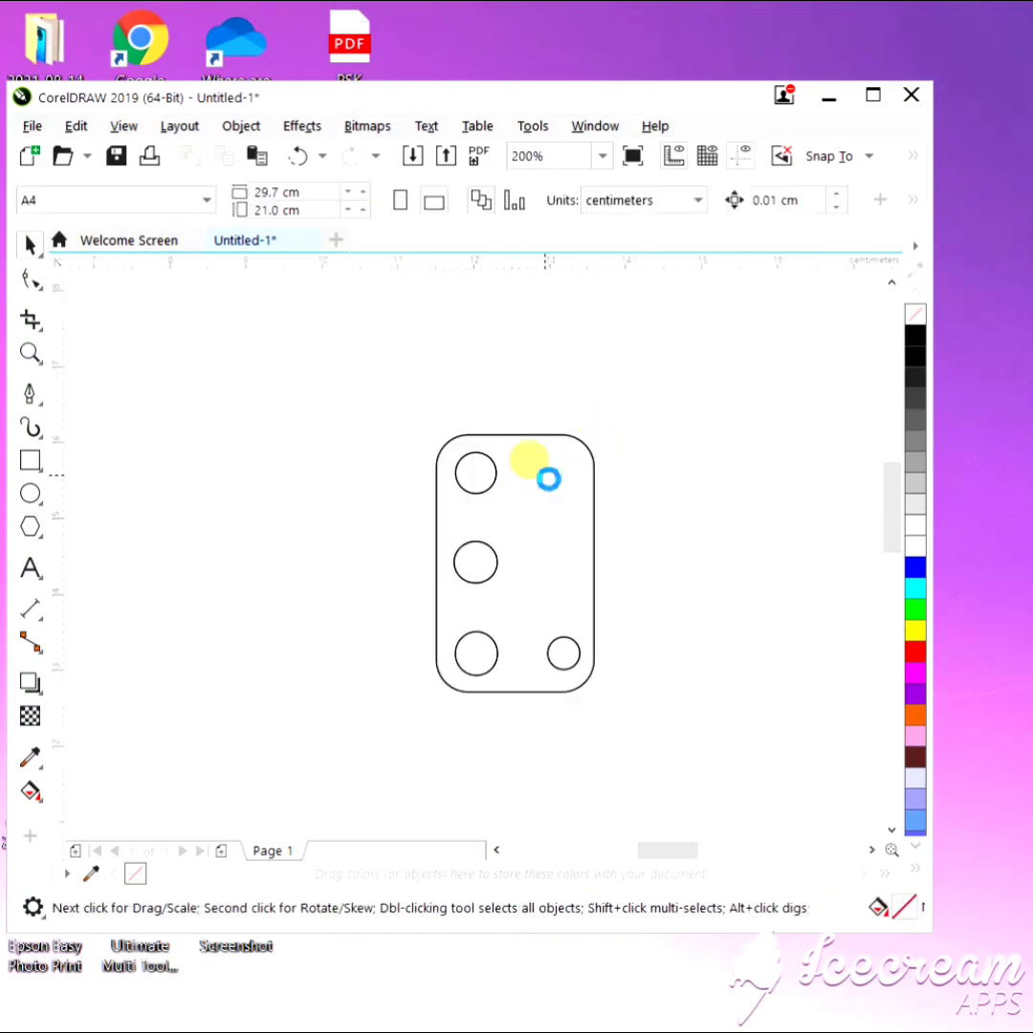
- Start saving the drawing to the Desktop in the PLT - HPGL Plotter File format
{"action": "key", "text": "ctrl+s"}
{"action": "scroll", "coordinate": [222, 321], "scroll_direction": "up", "scroll_amount": 3}
{"action": "scroll", "coordinate": [218, 311], "scroll_direction": "up", "scroll_amount": 3}
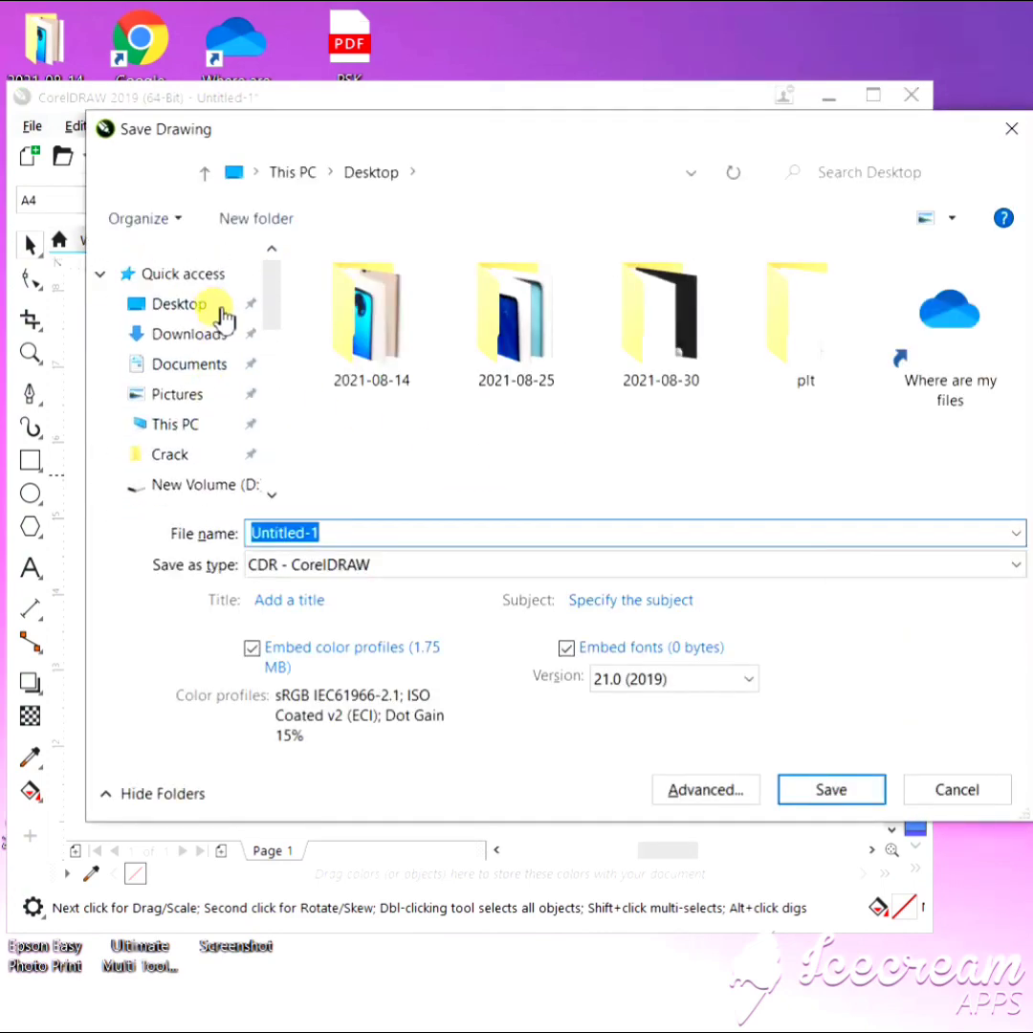
{"action": "left_click", "coordinate": [212, 302]}
{"action": "left_click", "coordinate": [301, 564]}
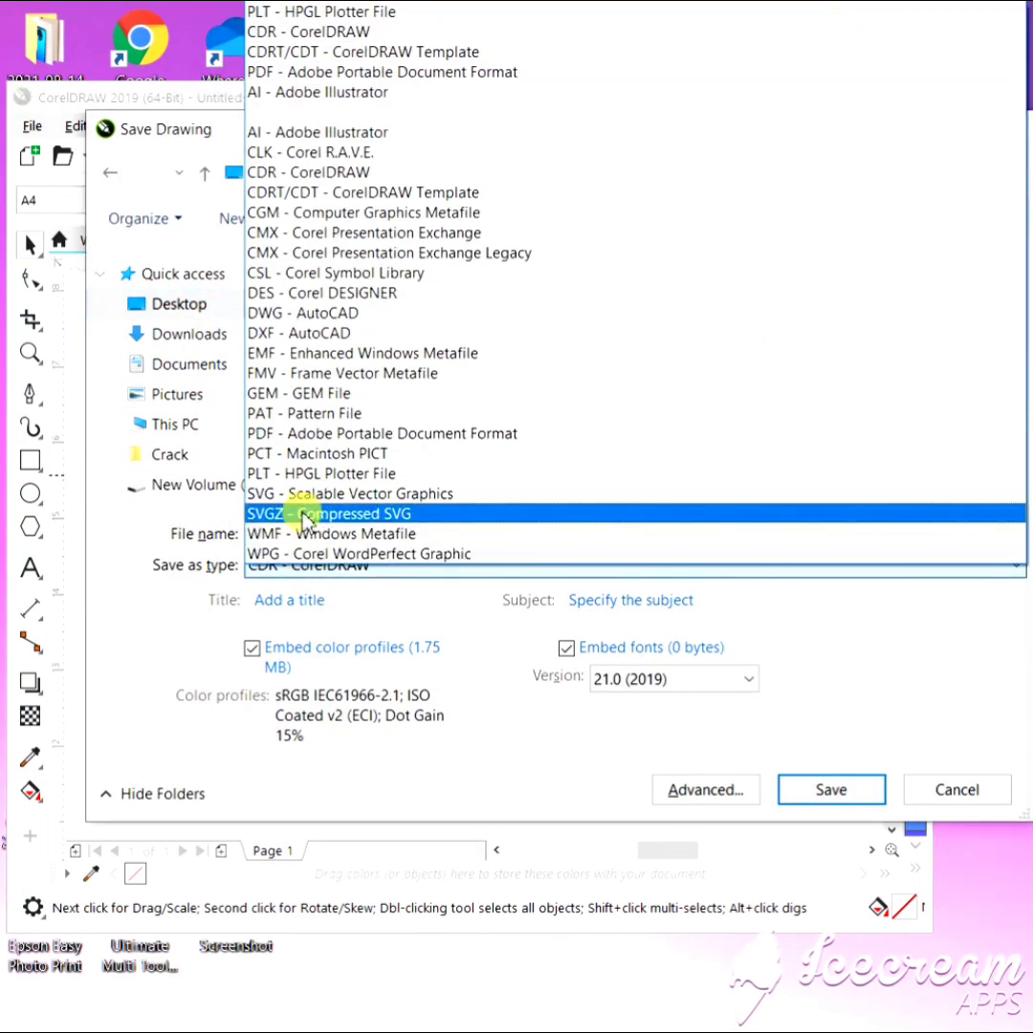
{"action": "left_click", "coordinate": [292, 473]}
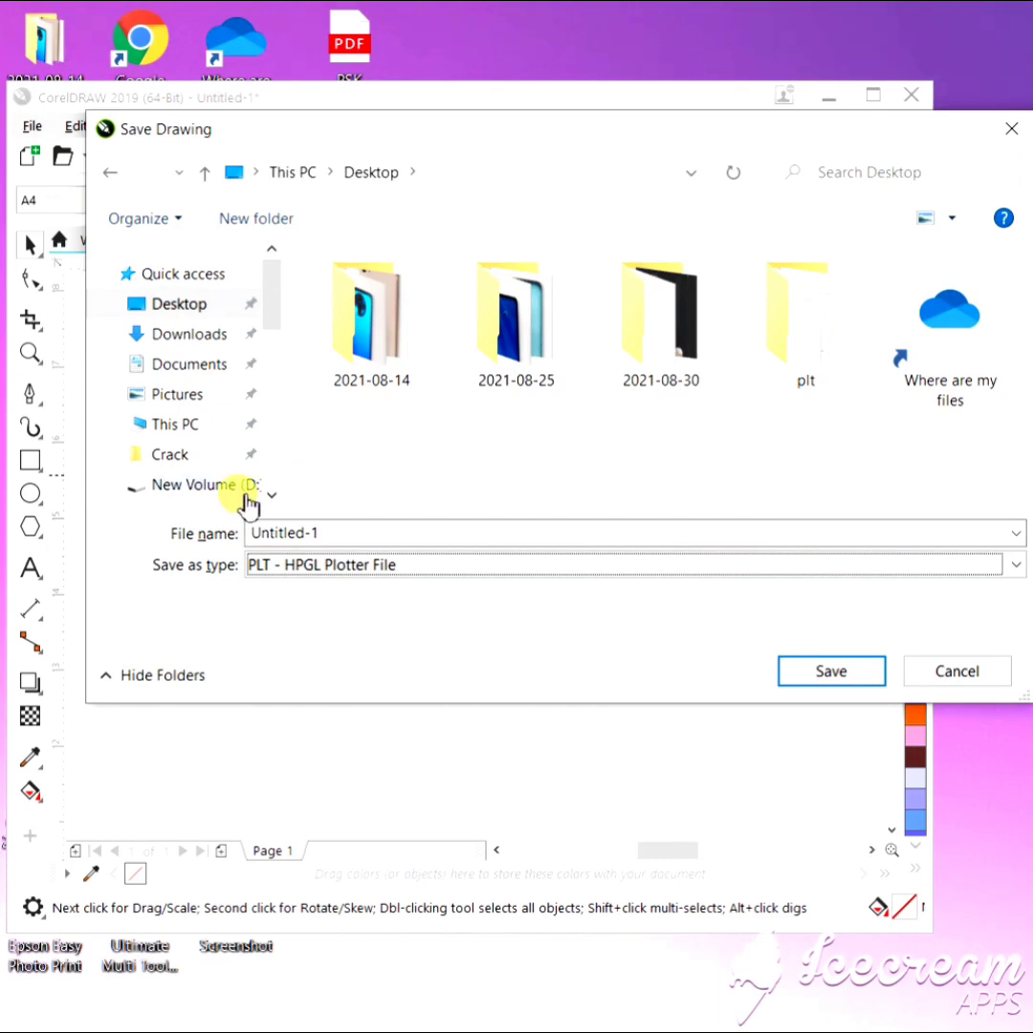
- Save the file under the name OPPO F19 CAMERA, accepting the default HPGL export settings
{"action": "left_click", "coordinate": [376, 524]}
{"action": "type", "text": "OPPO F19 CAMERA"}
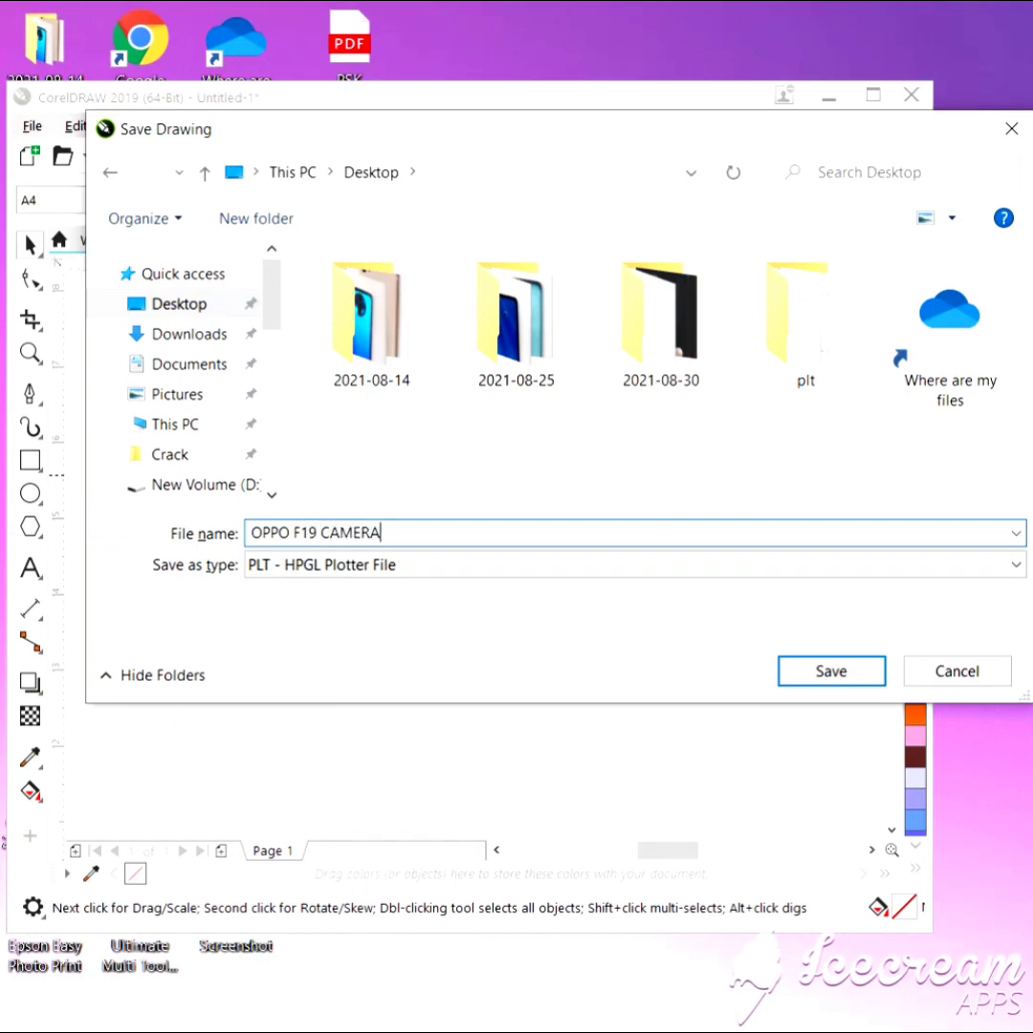
{"action": "left_click", "coordinate": [830, 671]}
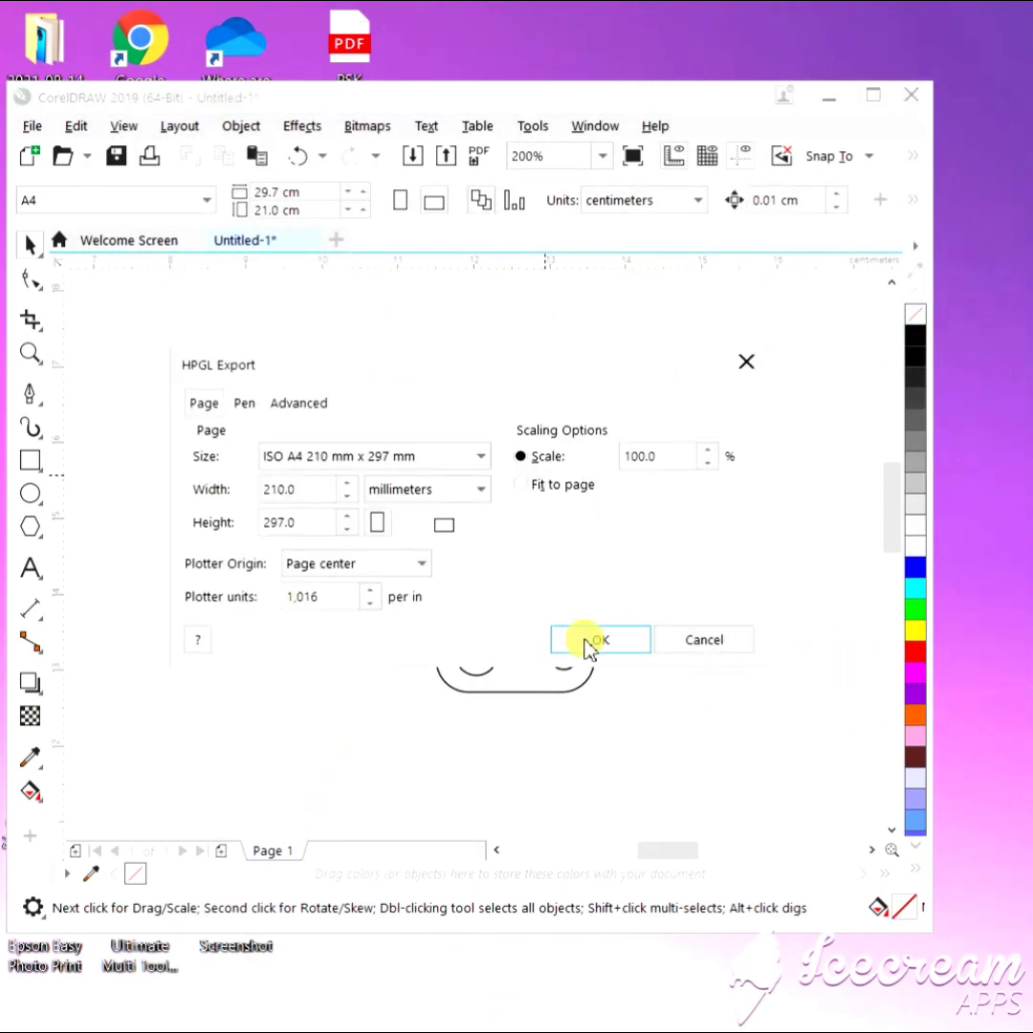
{"action": "left_click", "coordinate": [591, 642]}
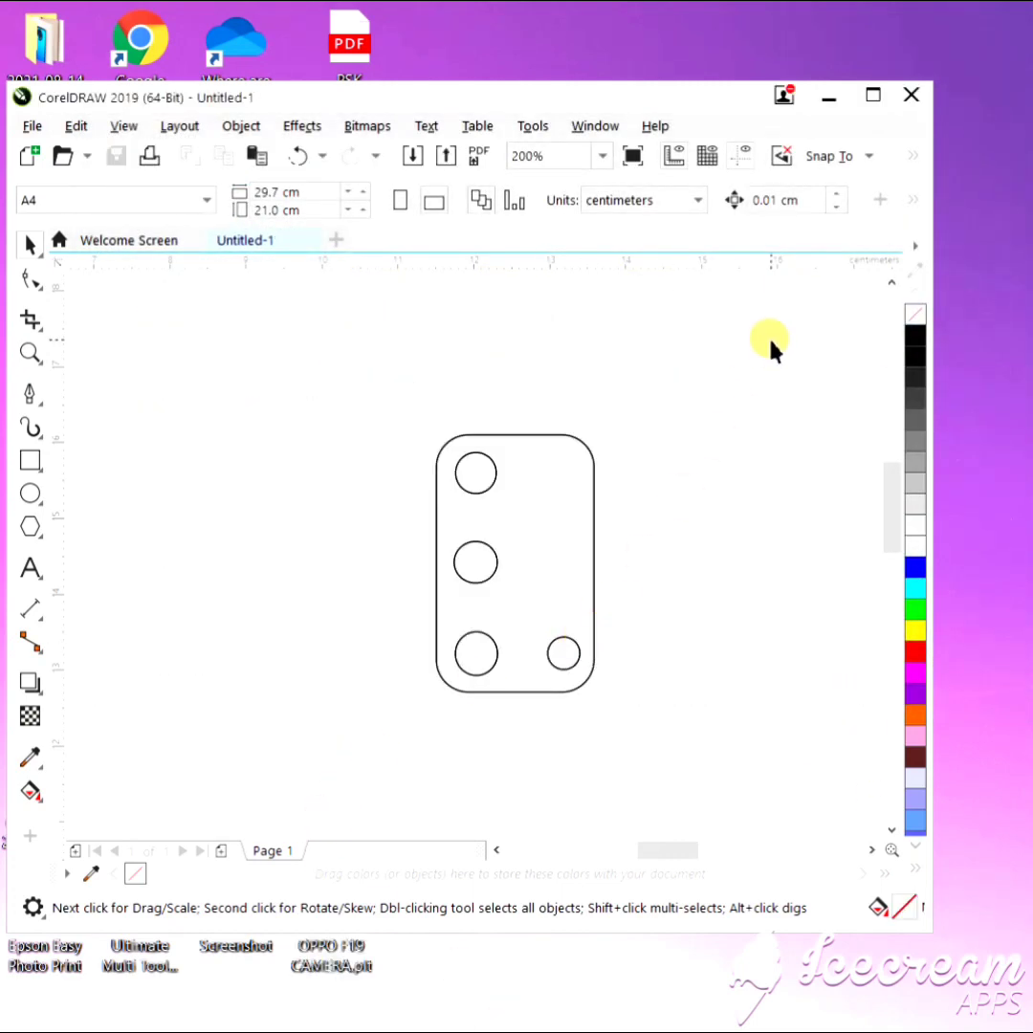
- In the MJ3080 cutting program, move the imported camera outline to about X 110.9, Y 68.0 mm and flip it vertically
{"action": "left_click", "coordinate": [826, 104]}
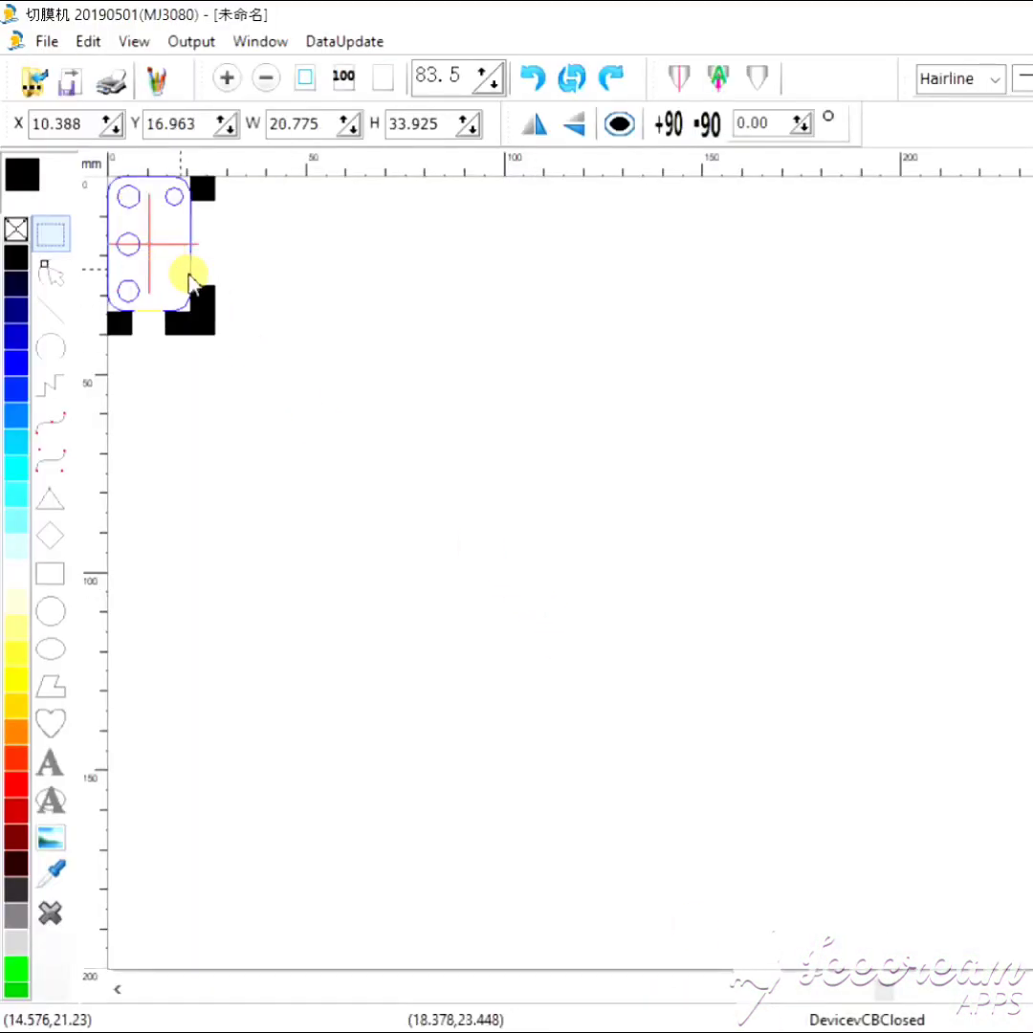
{"action": "left_click_drag", "start_coordinate": [191, 282], "coordinate": [567, 468]}
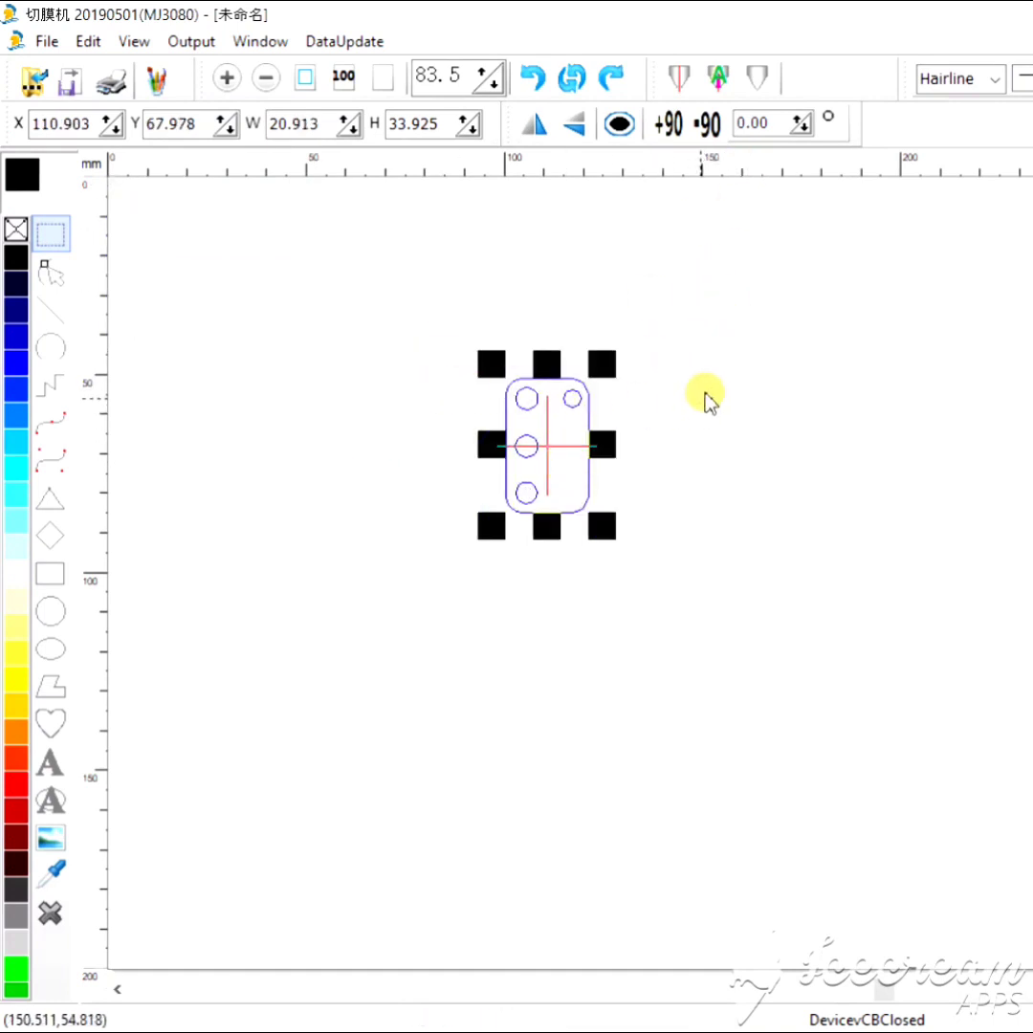
{"action": "left_click", "coordinate": [613, 406]}
{"action": "left_click", "coordinate": [565, 434]}
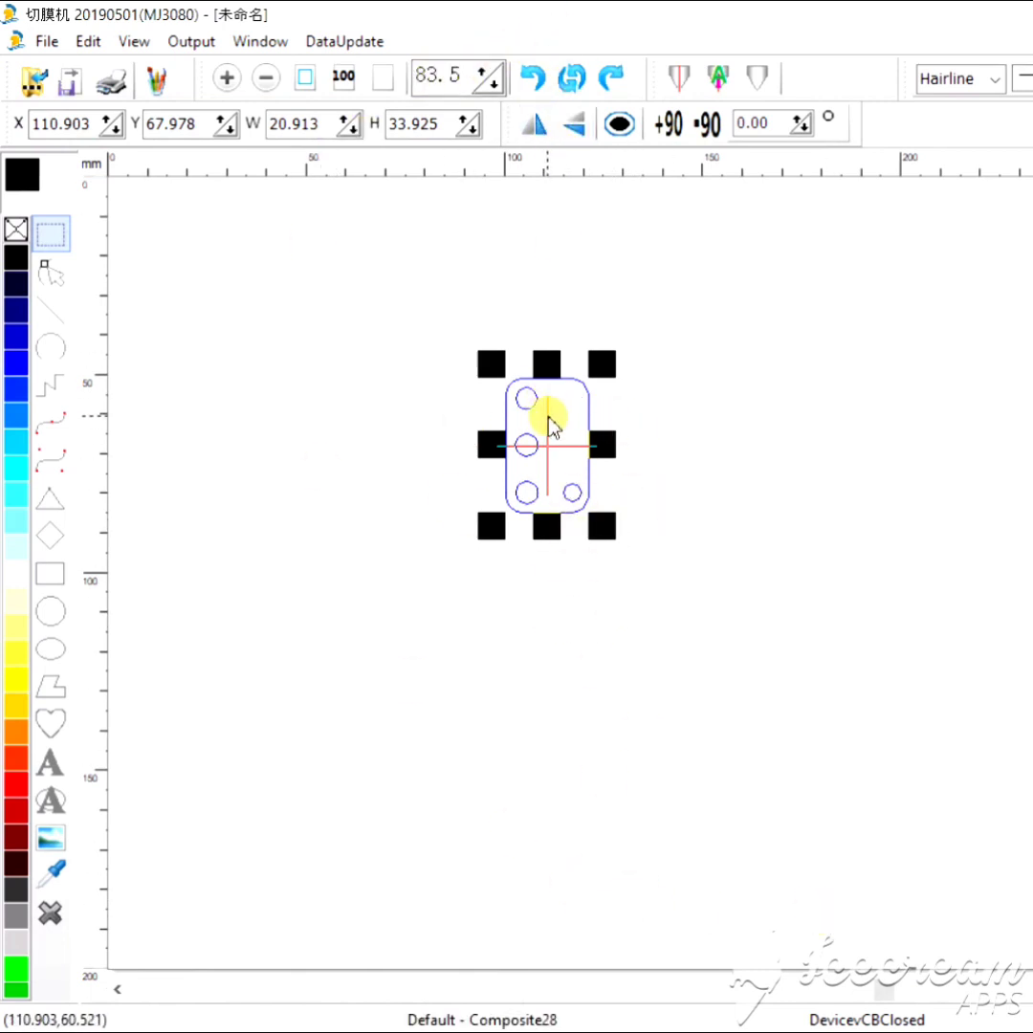
- Open the output settings for the selected camera outline and reduce the cut speed to 21 mm/s
{"action": "left_click", "coordinate": [715, 382]}
{"action": "left_click", "coordinate": [538, 452]}
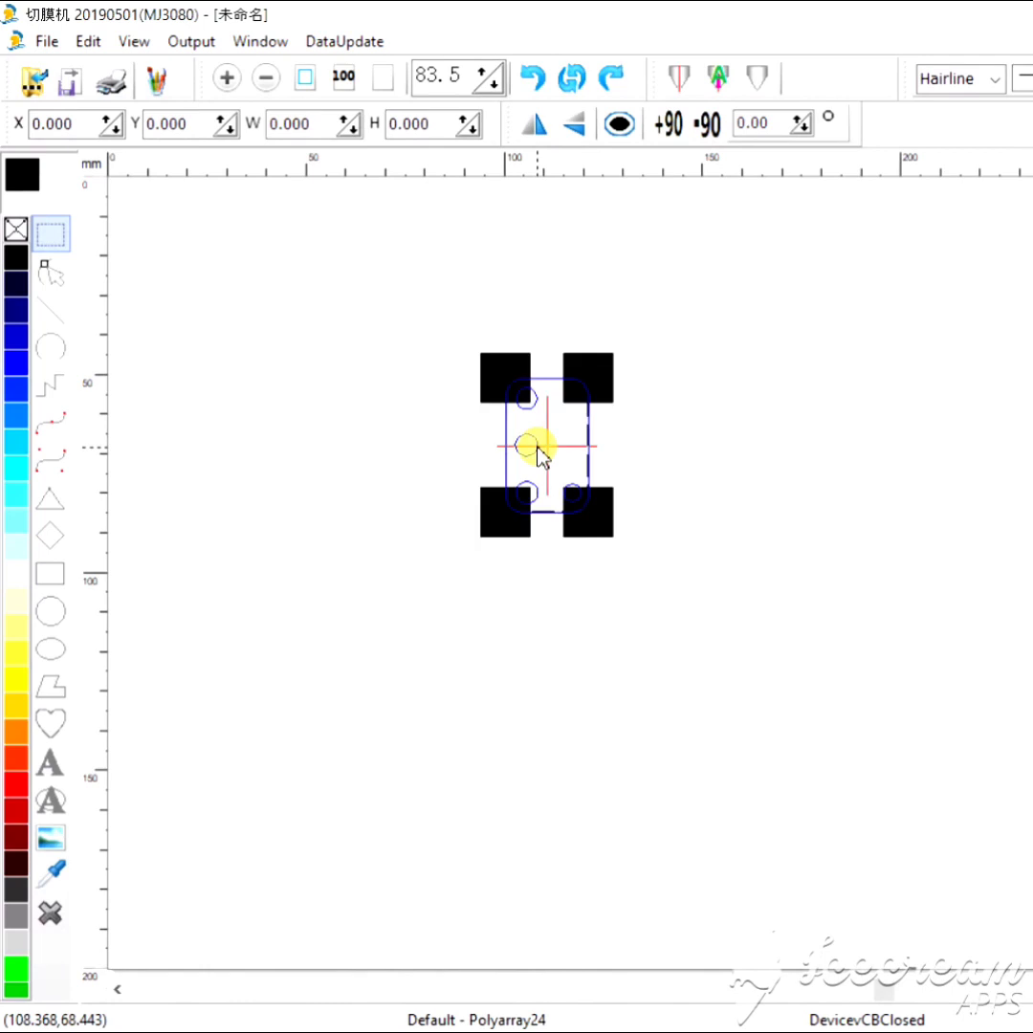
{"action": "left_click", "coordinate": [676, 88]}
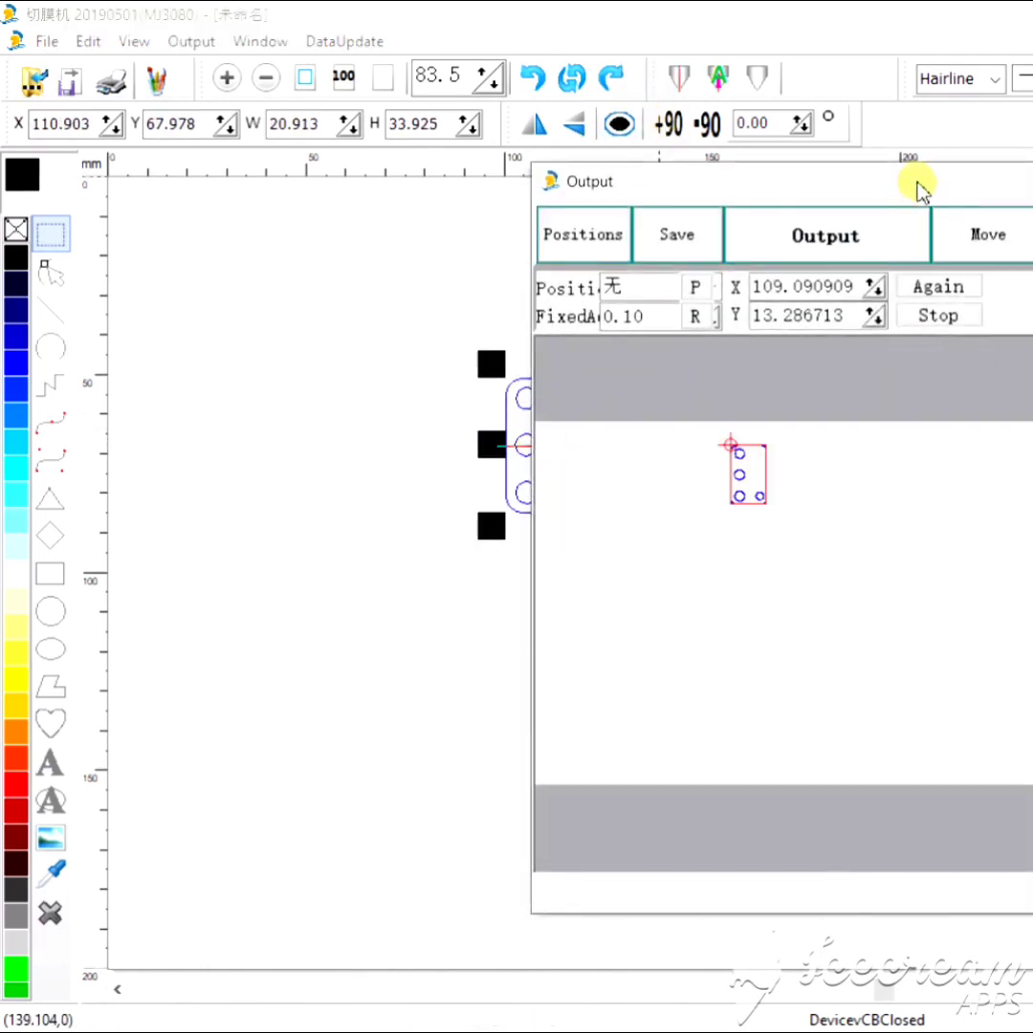
{"action": "left_click_drag", "start_coordinate": [917, 190], "coordinate": [538, 178]}
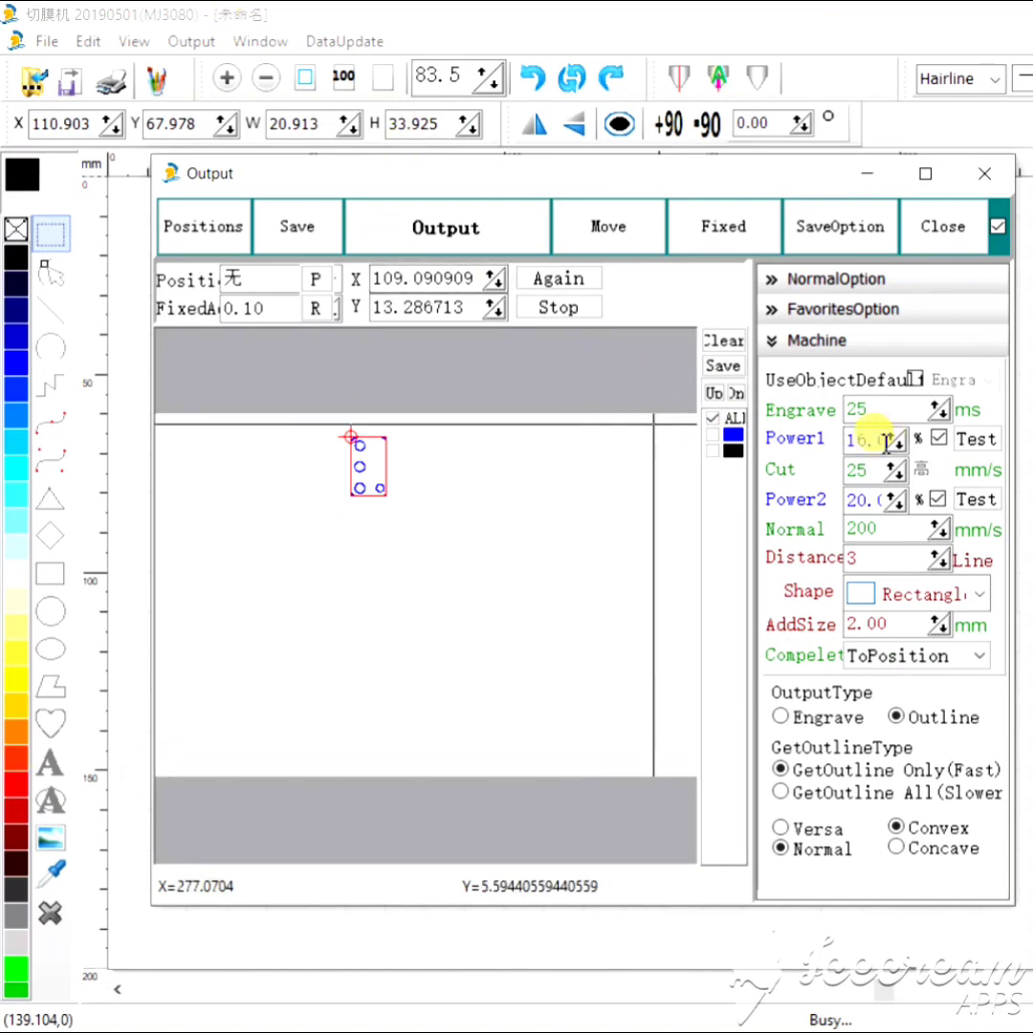
{"action": "left_click", "coordinate": [897, 475]}
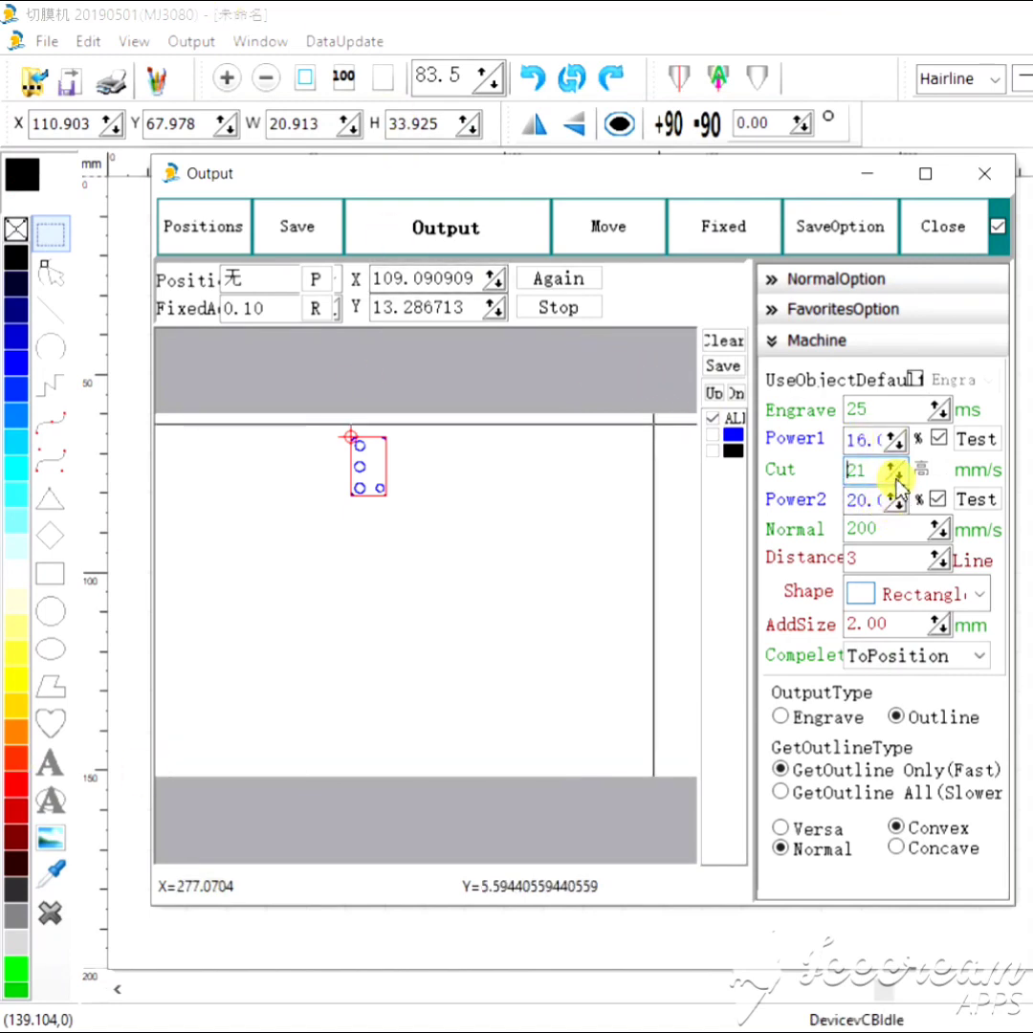